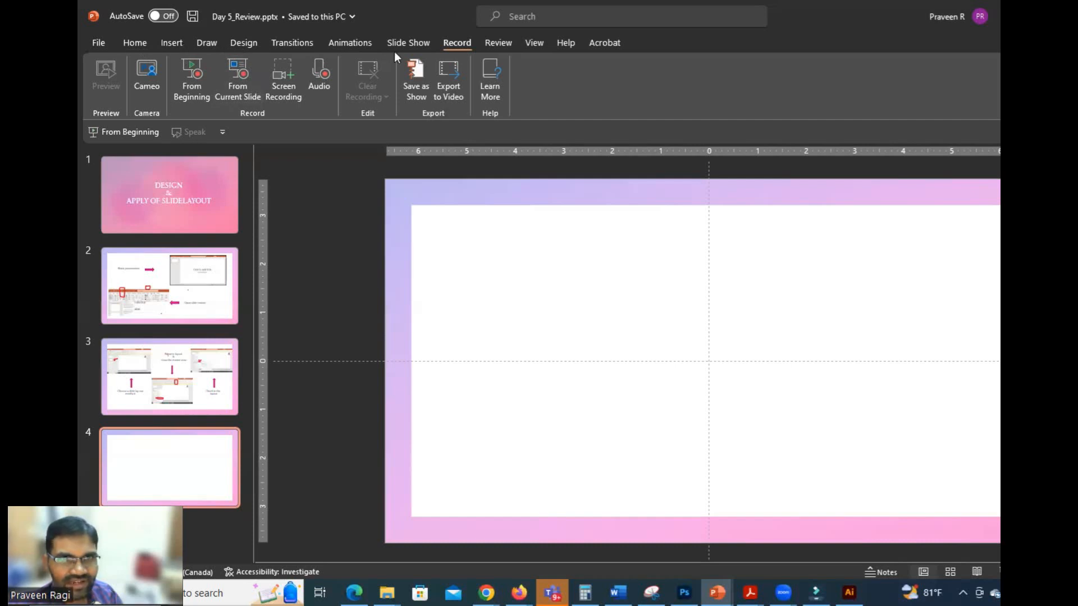
{"action": "left_click", "coordinate": [179, 44]}
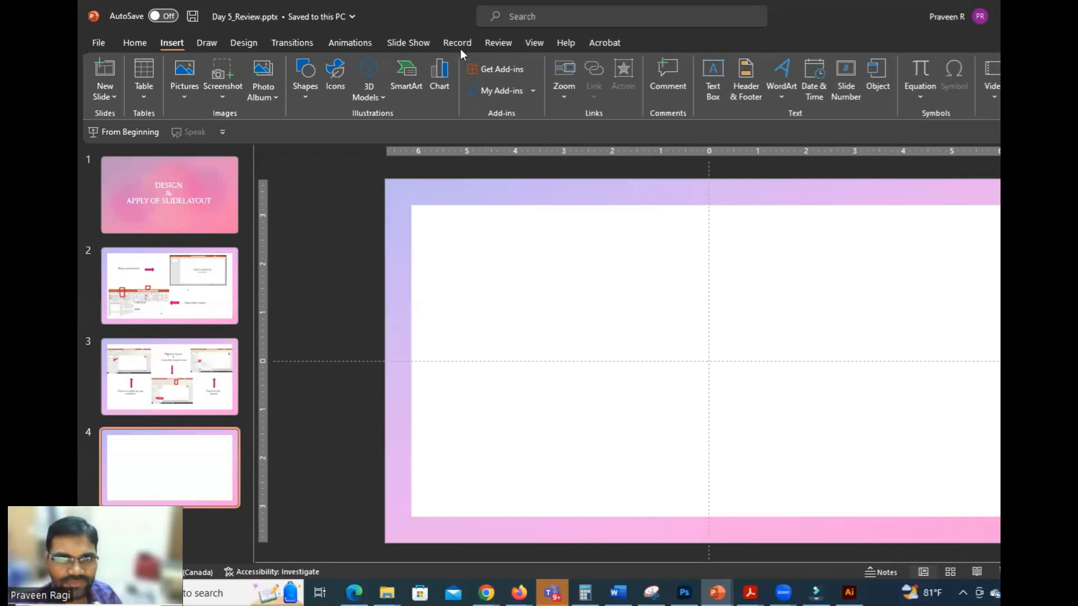
{"action": "left_click", "coordinate": [444, 41]}
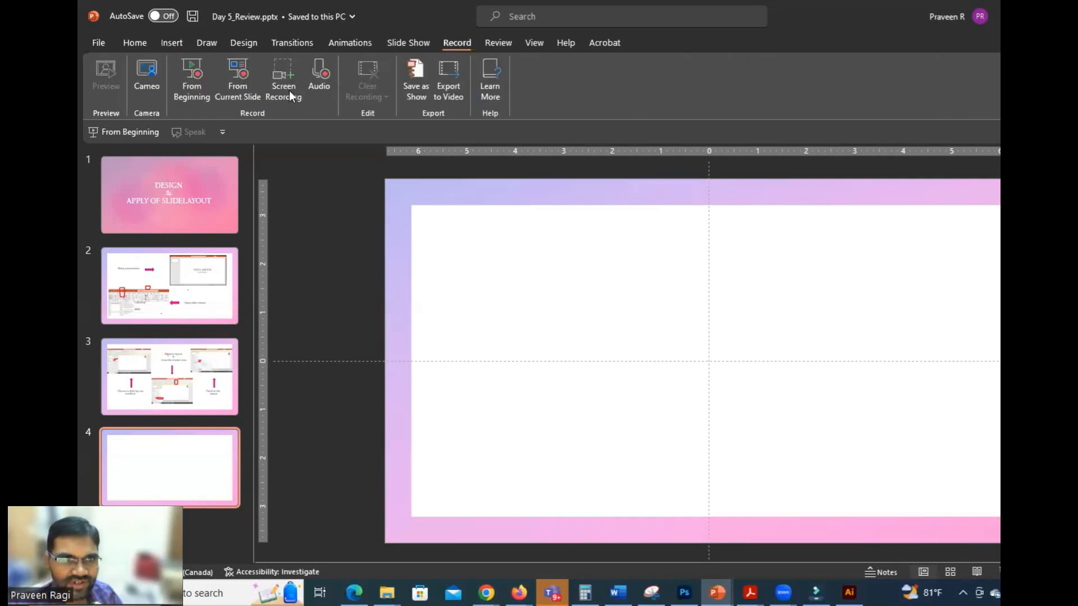
{"action": "left_click", "coordinate": [135, 45]}
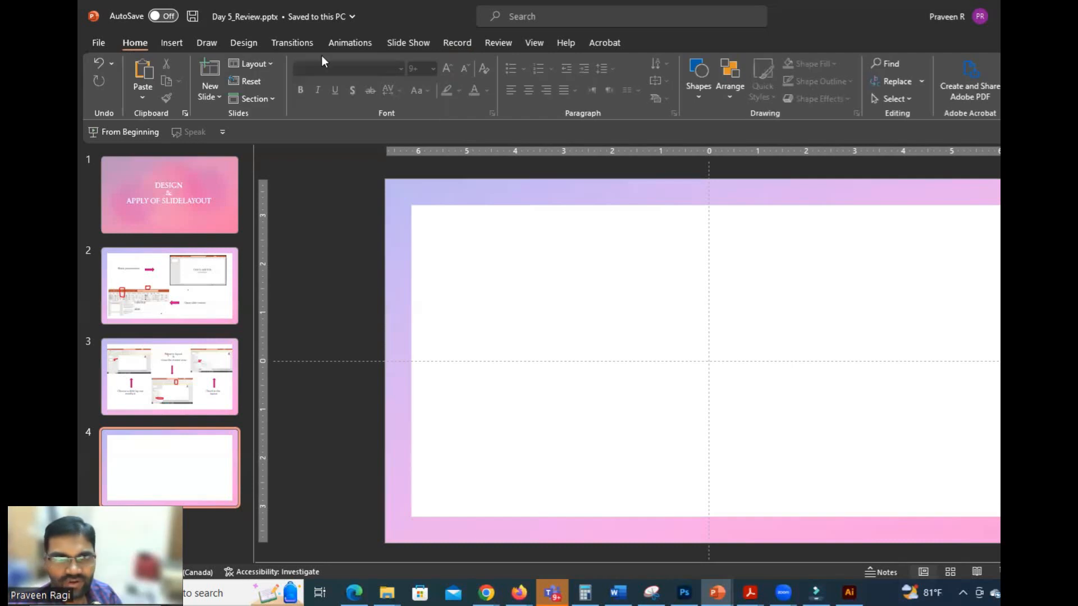
{"action": "left_click", "coordinate": [171, 43]}
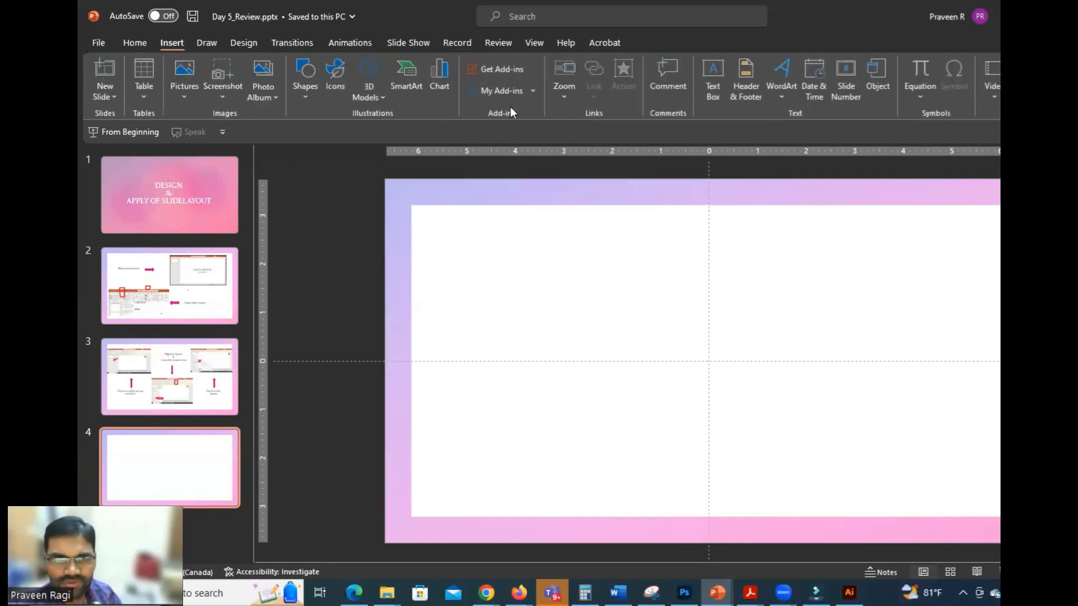
{"action": "left_click", "coordinate": [458, 43]}
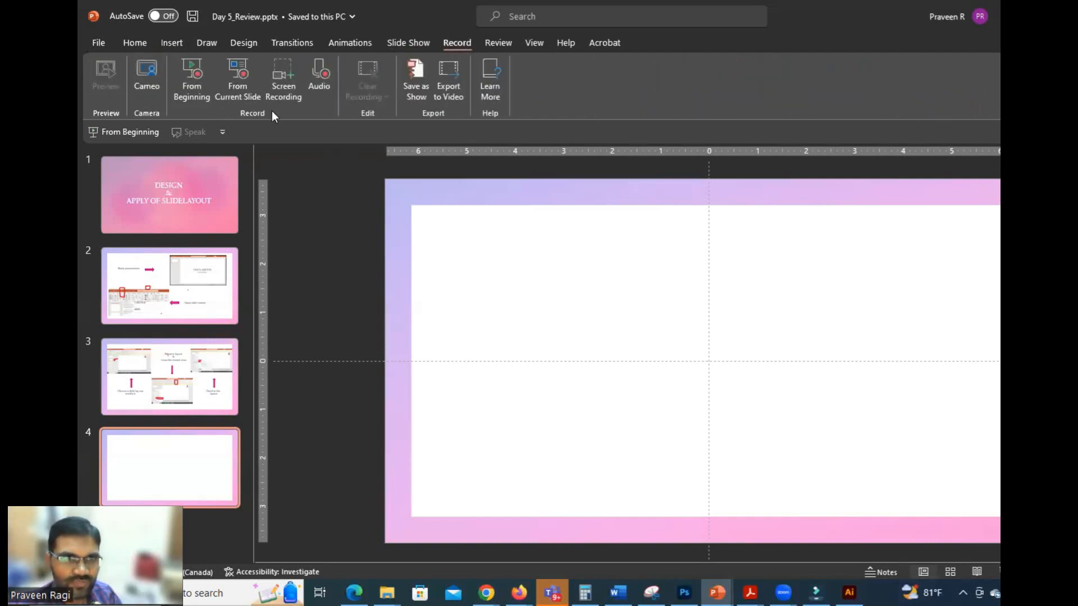
Bring the blank Word document forward as the recording target and return to the Day 5_Review.pptx presentation
{"action": "left_click", "coordinate": [279, 72]}
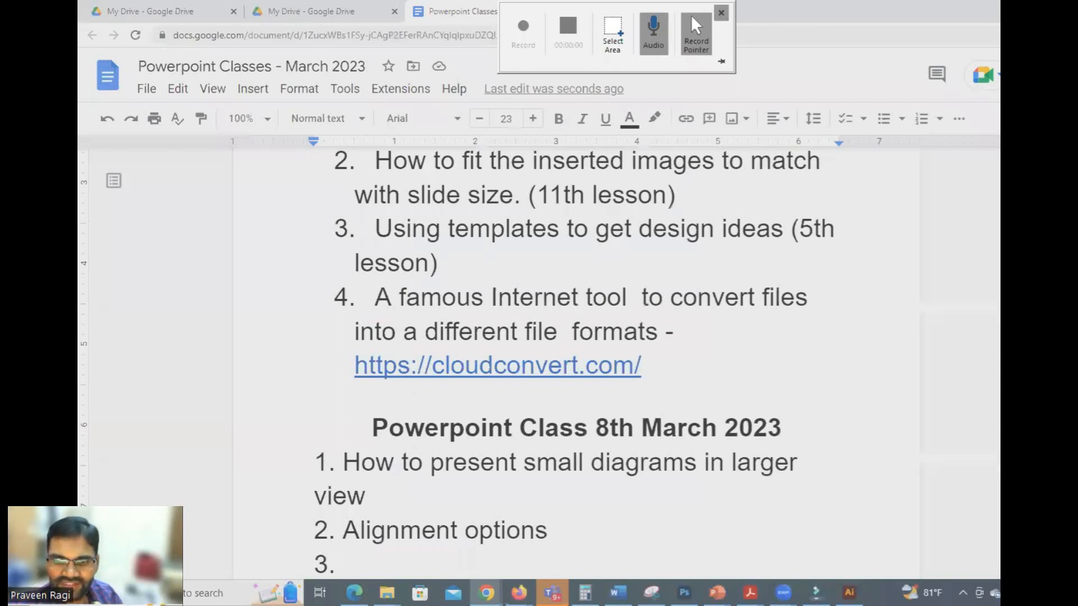
{"action": "left_click", "coordinate": [717, 592]}
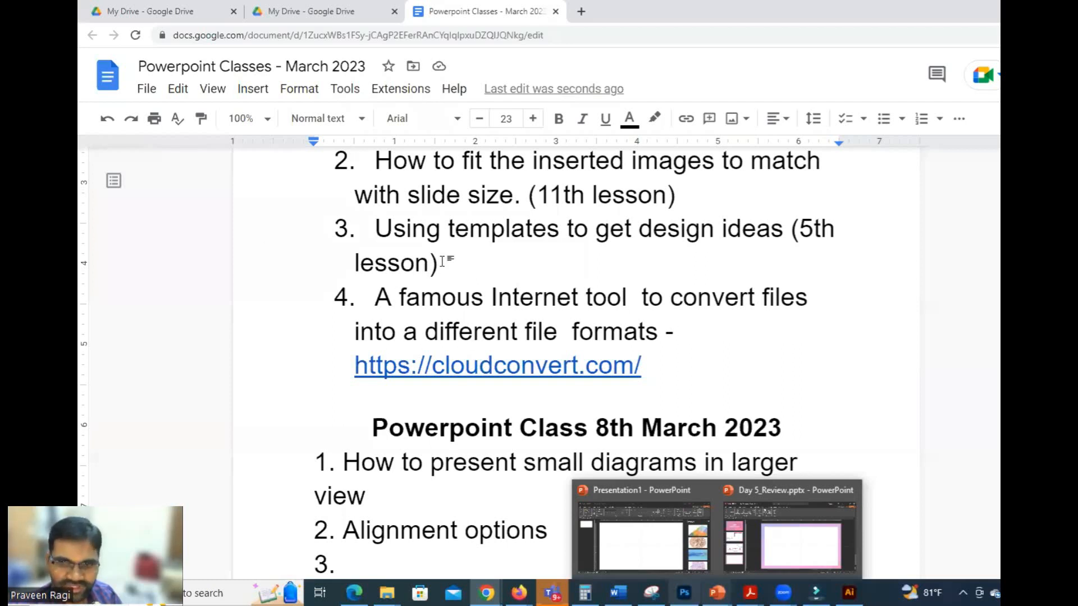
{"action": "key", "text": "alt+Tab"}
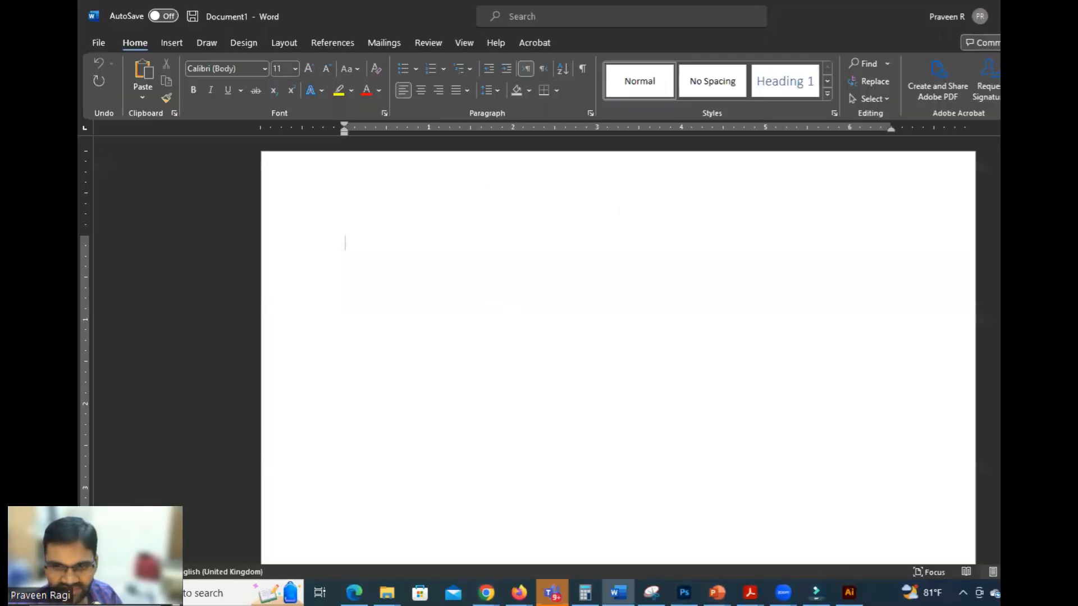
{"action": "left_click", "coordinate": [717, 593]}
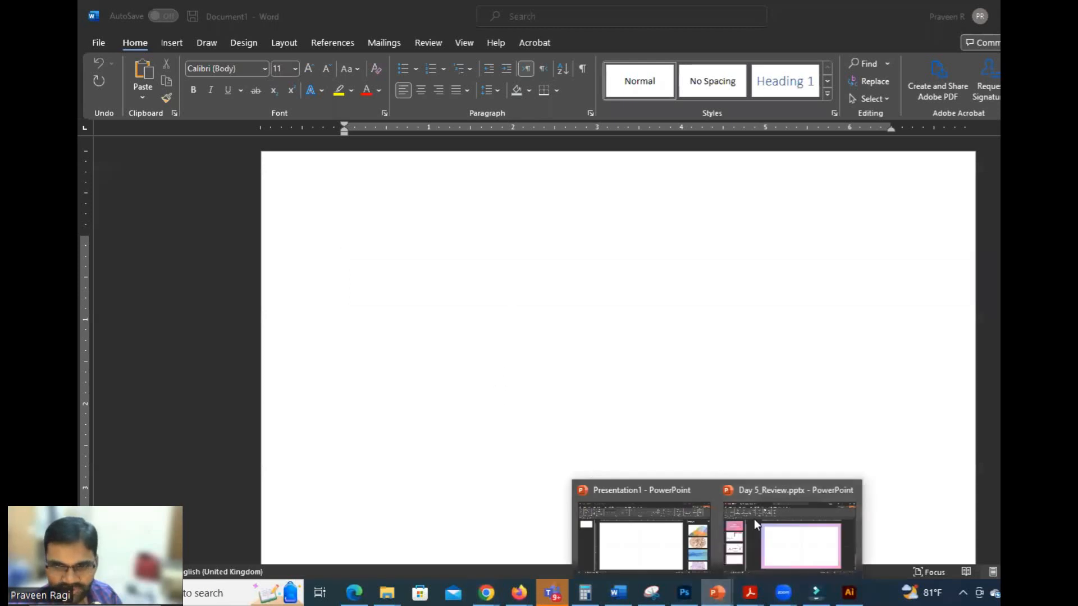
{"action": "left_click", "coordinate": [785, 531]}
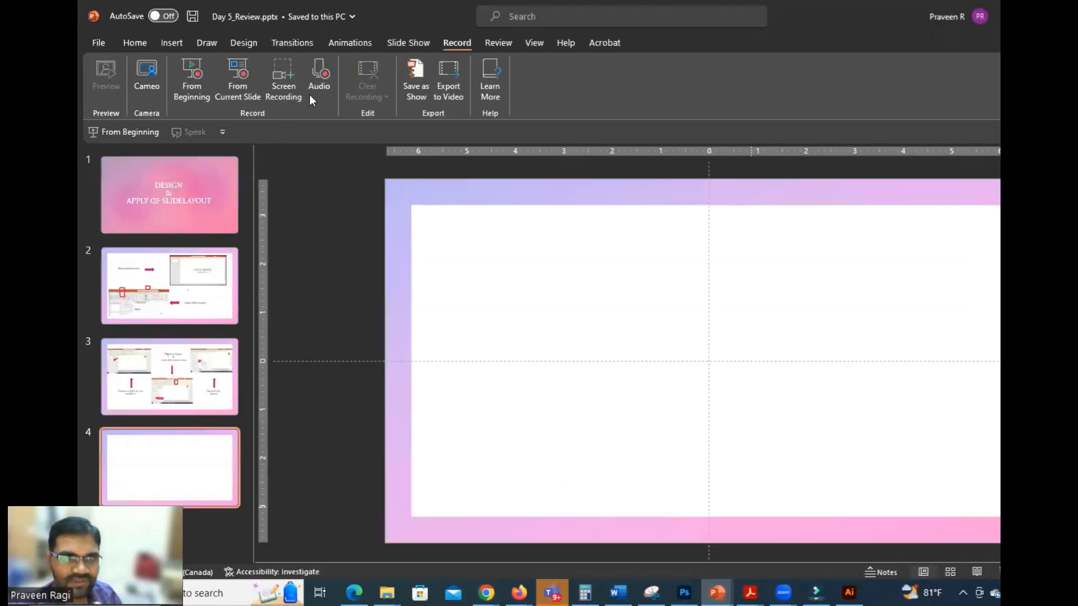
Screen-record the whole Word window with audio and pointer for slide 4, showing Word's Insert commands during the recording
{"action": "left_click", "coordinate": [283, 75]}
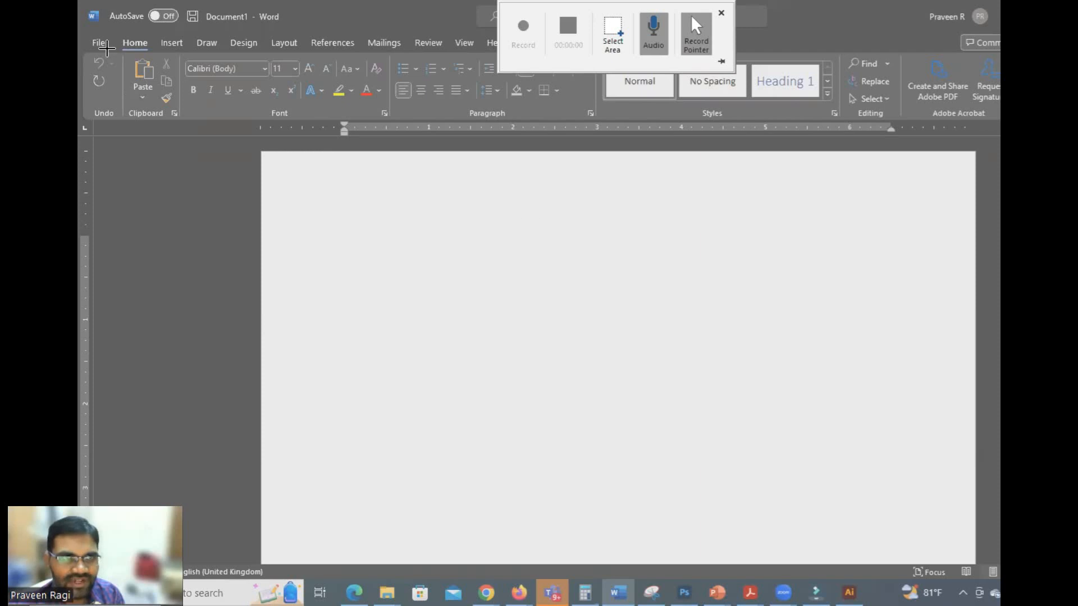
{"action": "left_click_drag", "start_coordinate": [80, 1], "coordinate": [999, 562]}
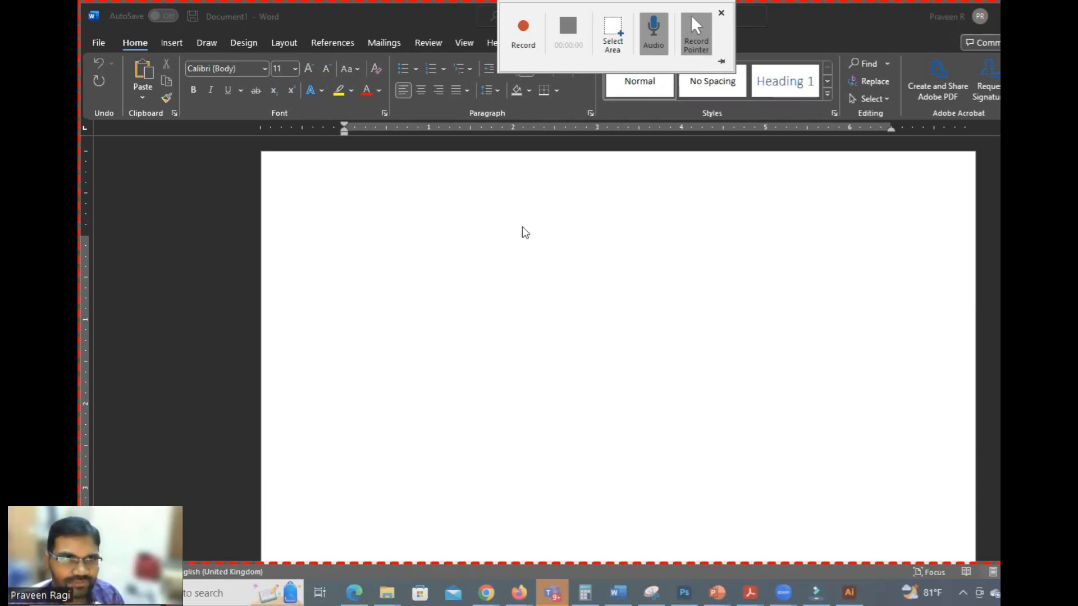
{"action": "left_click", "coordinate": [521, 36]}
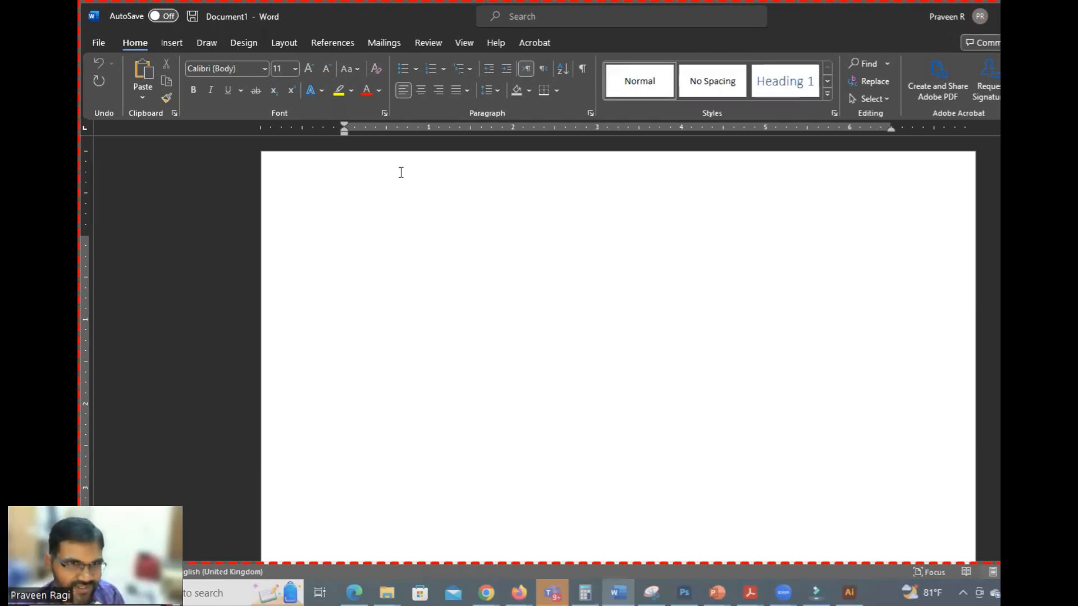
{"action": "left_click", "coordinate": [172, 43]}
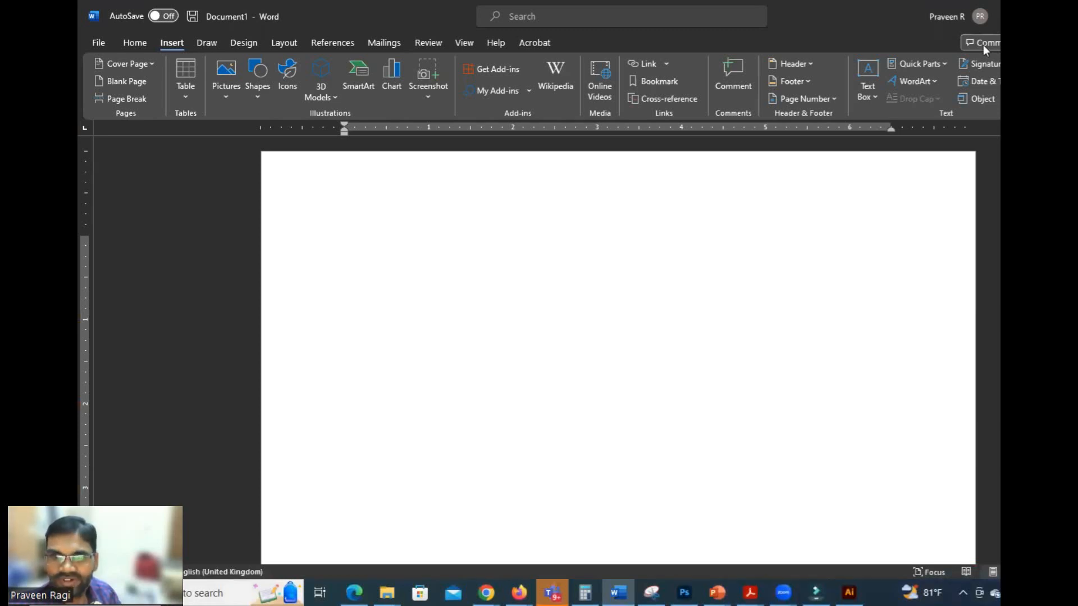
Return to Day 5_Review.pptx and shrink the inserted screen recording on slide 4 to about 8.78" wide by 4.62" high
{"action": "left_click", "coordinate": [1073, 15]}
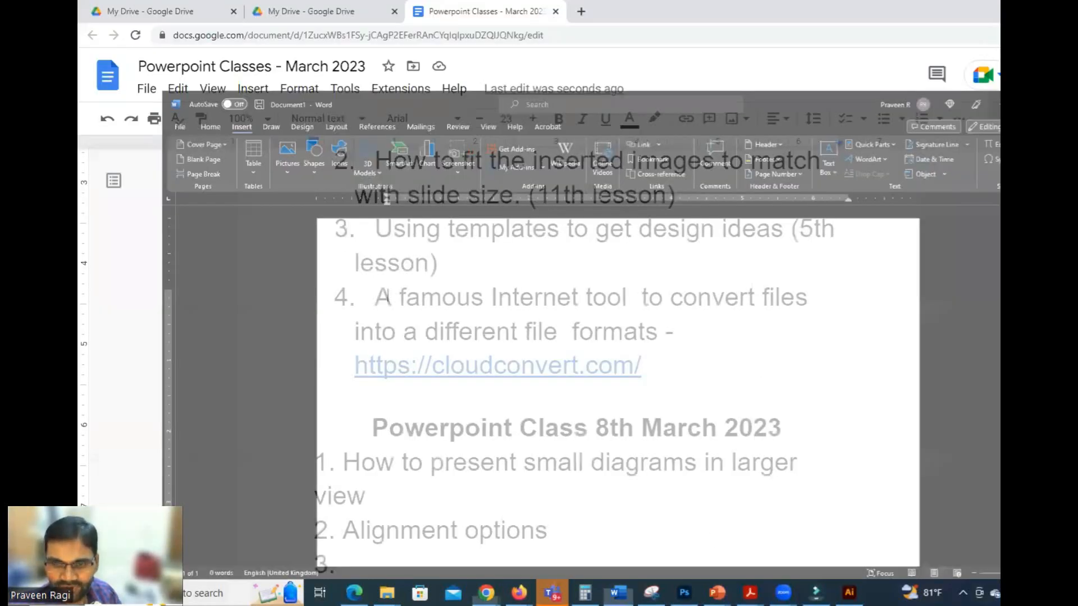
{"action": "left_click", "coordinate": [717, 593]}
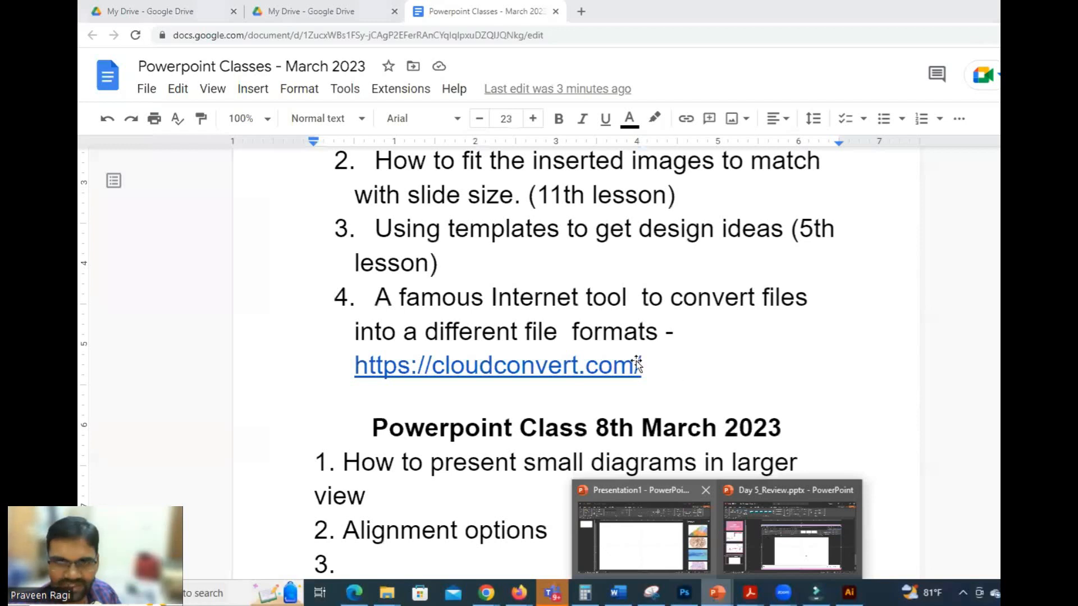
{"action": "left_click", "coordinate": [789, 537]}
{"action": "left_click_drag", "start_coordinate": [636, 334], "coordinate": [682, 339]}
{"action": "left_click_drag", "start_coordinate": [972, 481], "coordinate": [770, 404]}
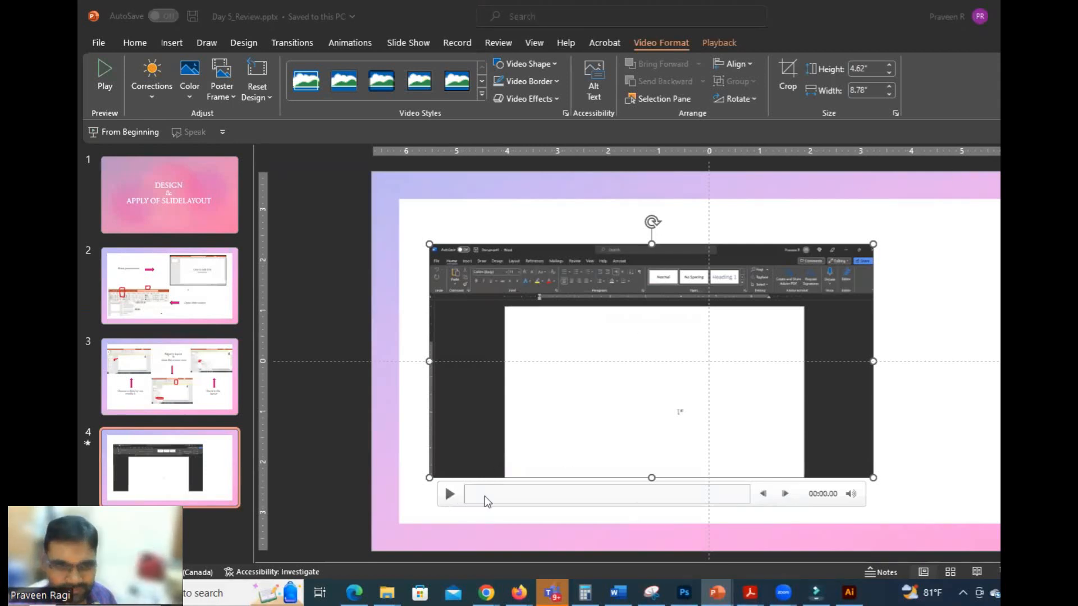
Play back the screen recording on slide 4 and move it slightly closer to the slide's upper edge
{"action": "left_click", "coordinate": [449, 494]}
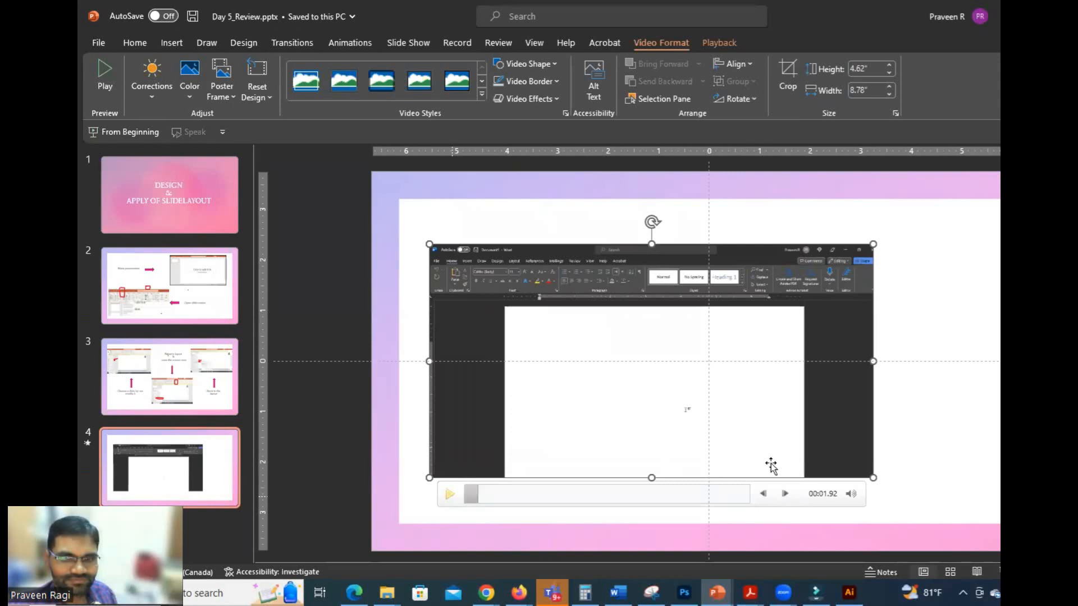
{"action": "key", "text": "alt+p"}
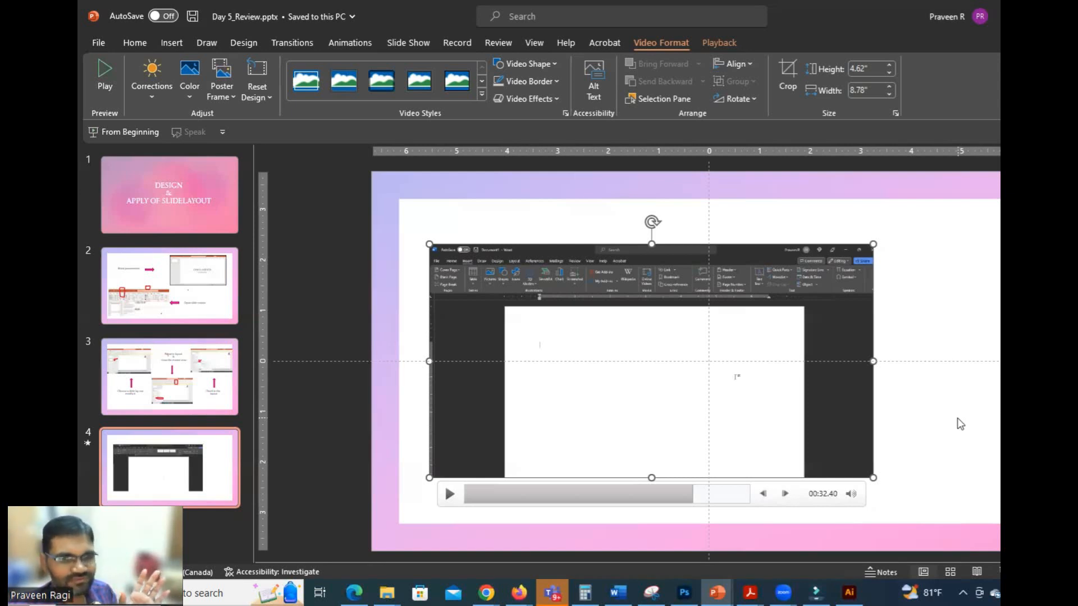
{"action": "mouse_move", "coordinate": [630, 290]}
{"action": "left_mouse_down"}
{"action": "mouse_move", "coordinate": [611, 291]}
{"action": "mouse_move", "coordinate": [628, 298]}
{"action": "left_mouse_up"}
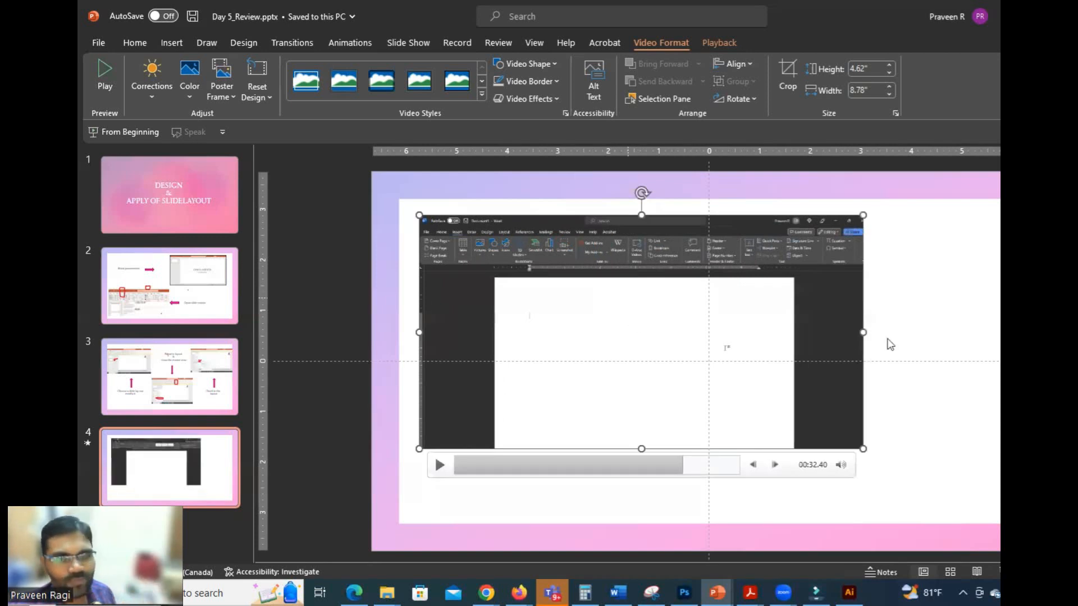
{"action": "key", "text": "Escape"}
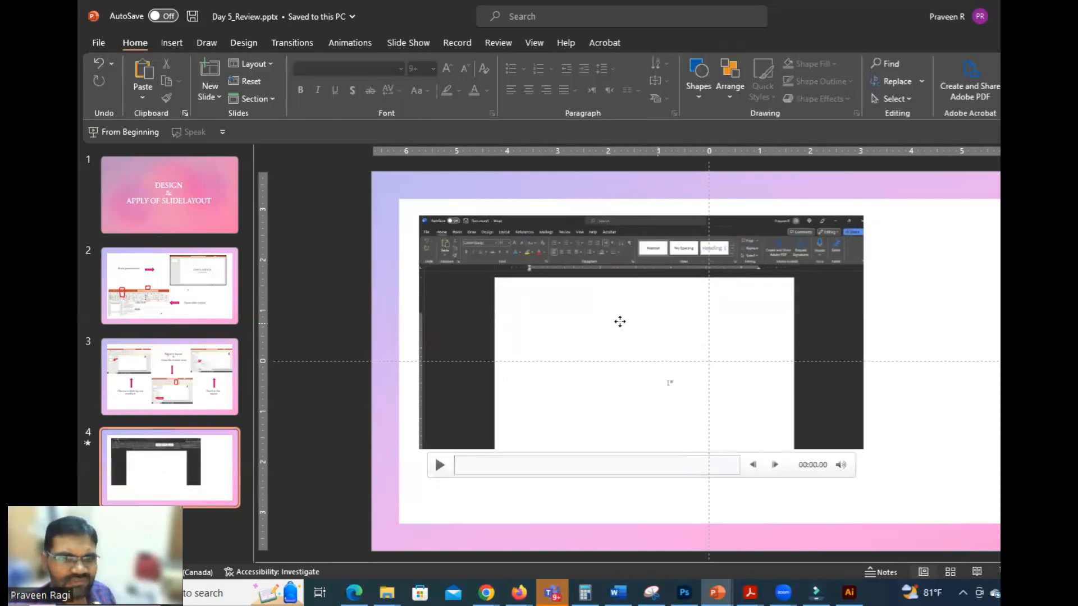
{"action": "left_click_drag", "start_coordinate": [620, 320], "coordinate": [622, 330]}
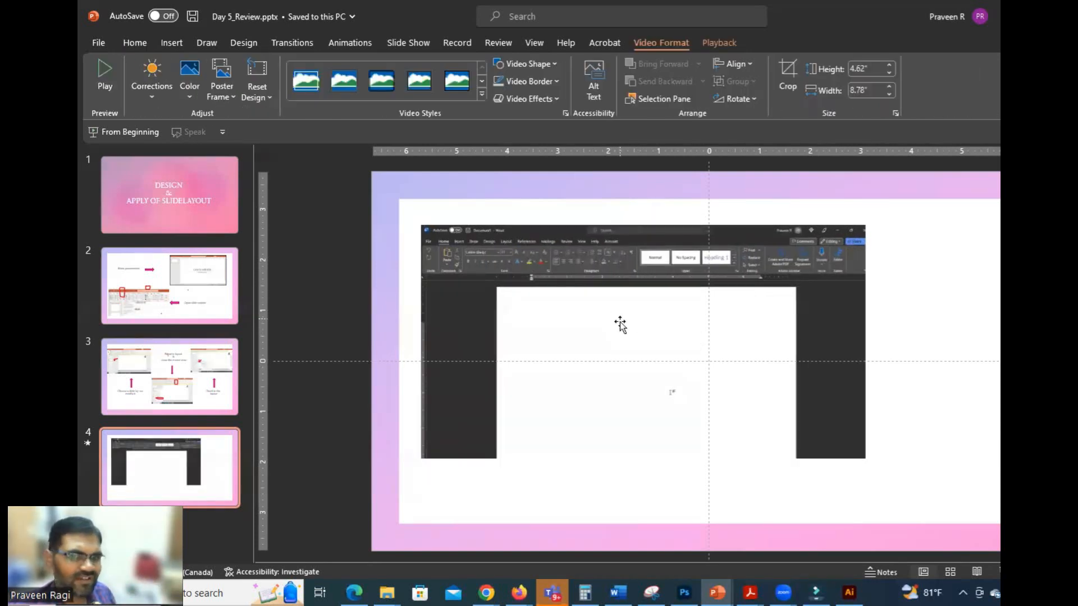
Compare the slide layout instructions in the screenshots on slides 2 and 3 with the screen recording on slide 4
{"action": "left_click", "coordinate": [181, 383]}
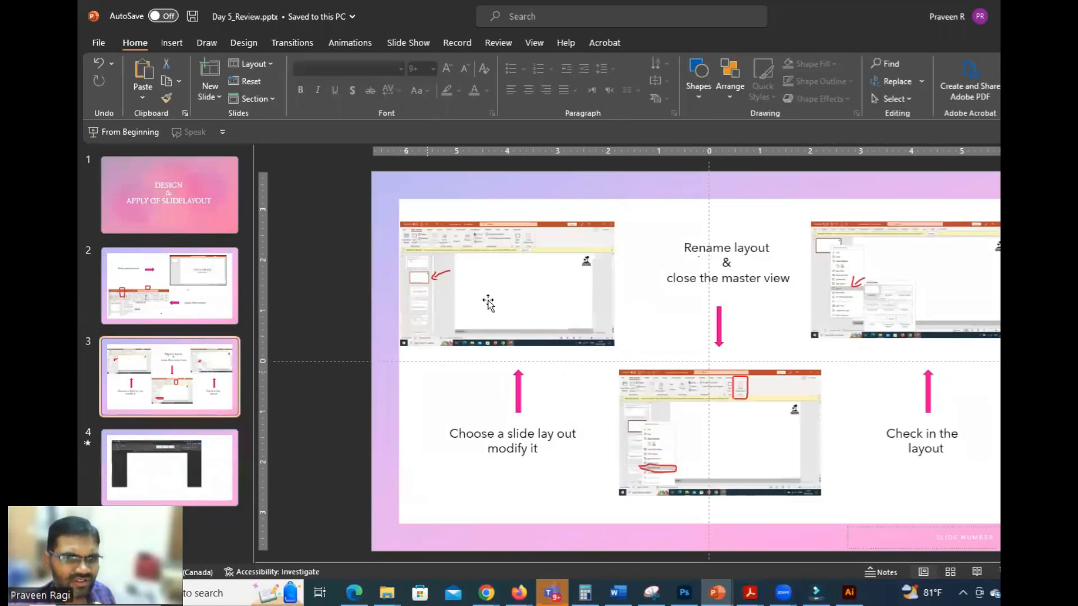
{"action": "scroll", "coordinate": [542, 330], "scroll_direction": "down", "scroll_amount": 1}
{"action": "left_click", "coordinate": [977, 359]}
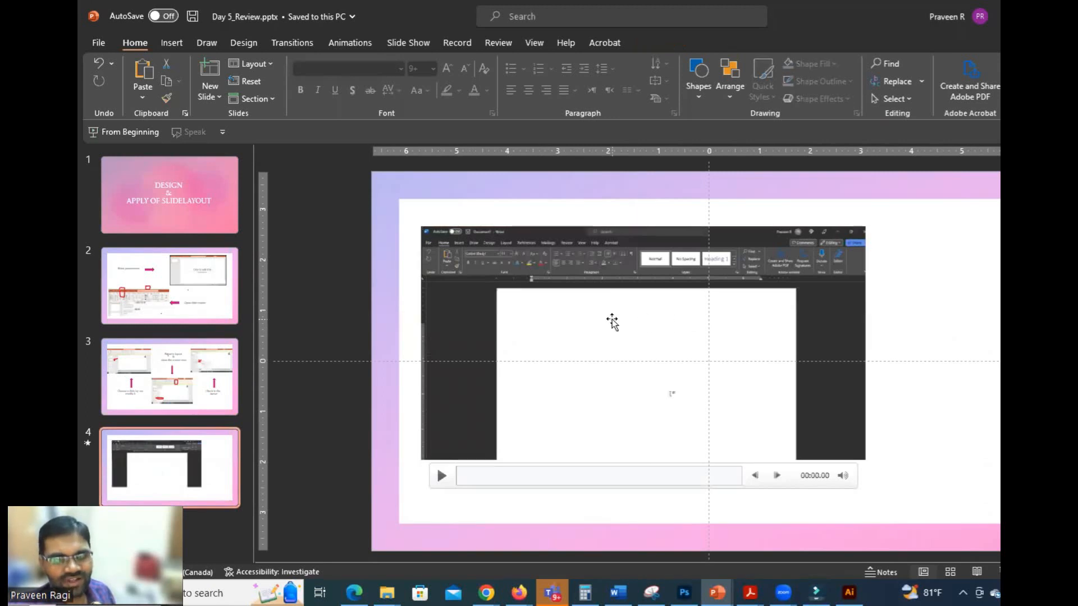
{"action": "left_click", "coordinate": [612, 322]}
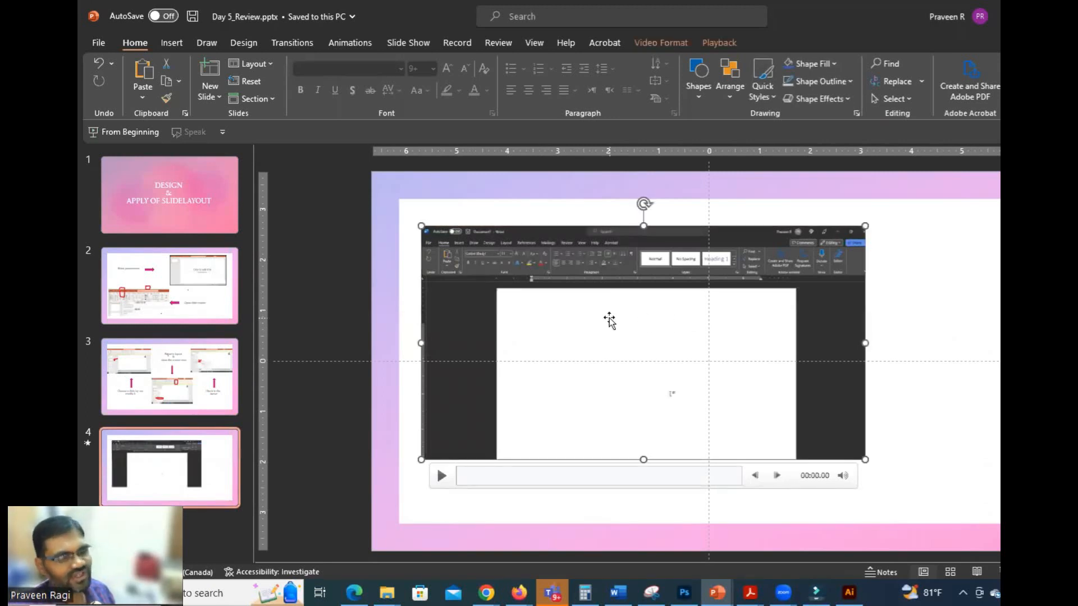
{"action": "key", "text": "Escape"}
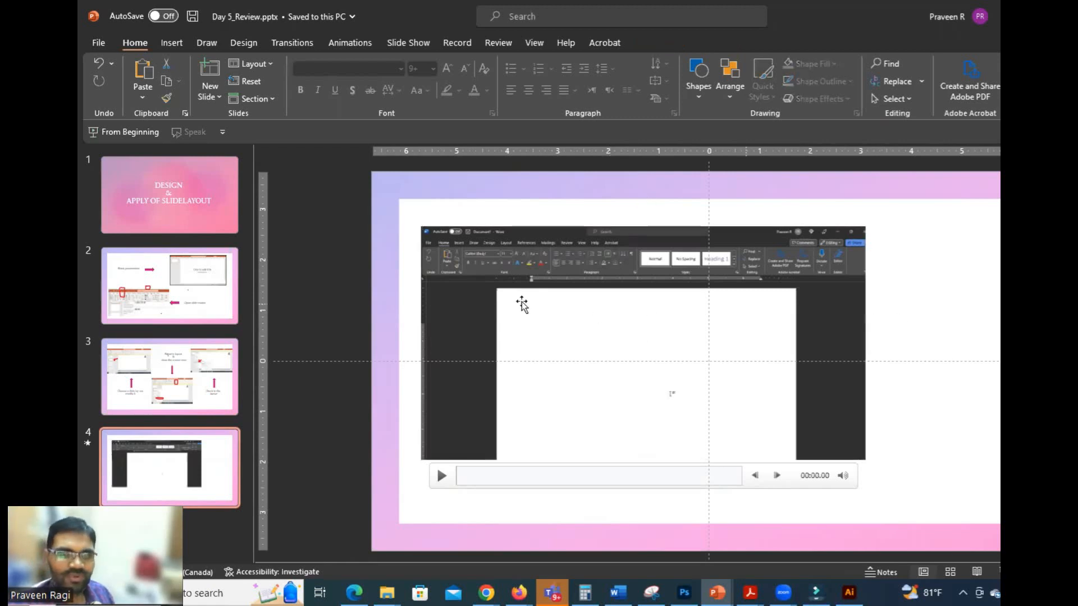
{"action": "left_click", "coordinate": [661, 302]}
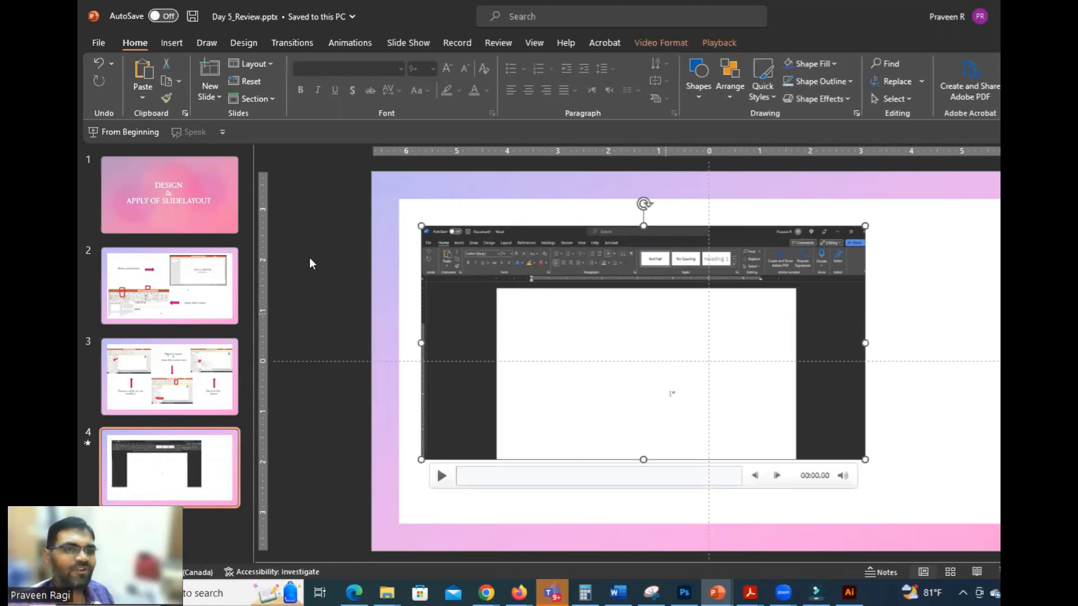
{"action": "left_click", "coordinate": [195, 283]}
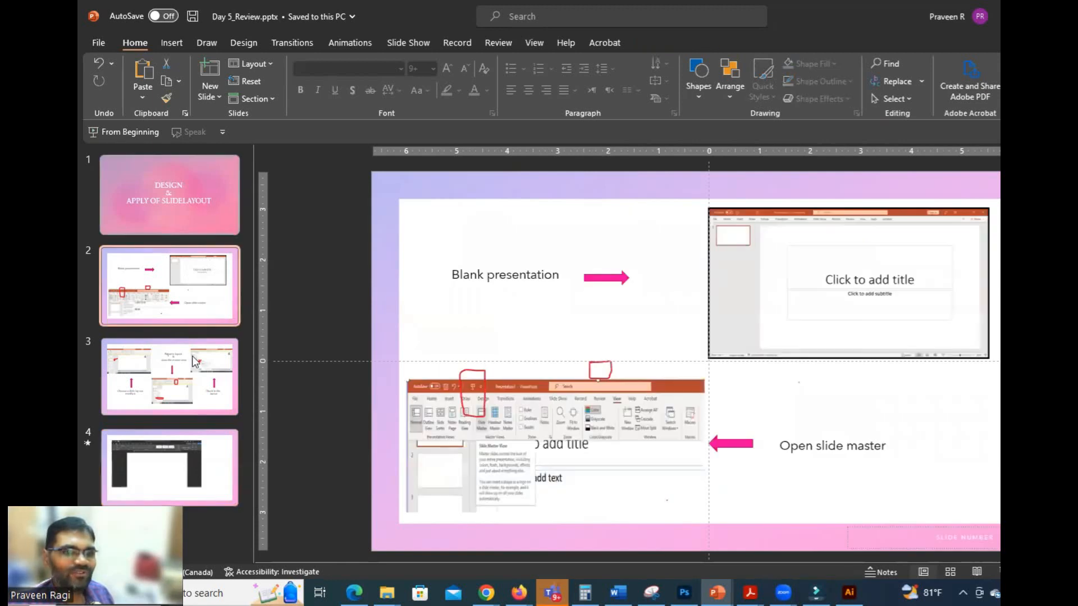
{"action": "key", "text": "Down"}
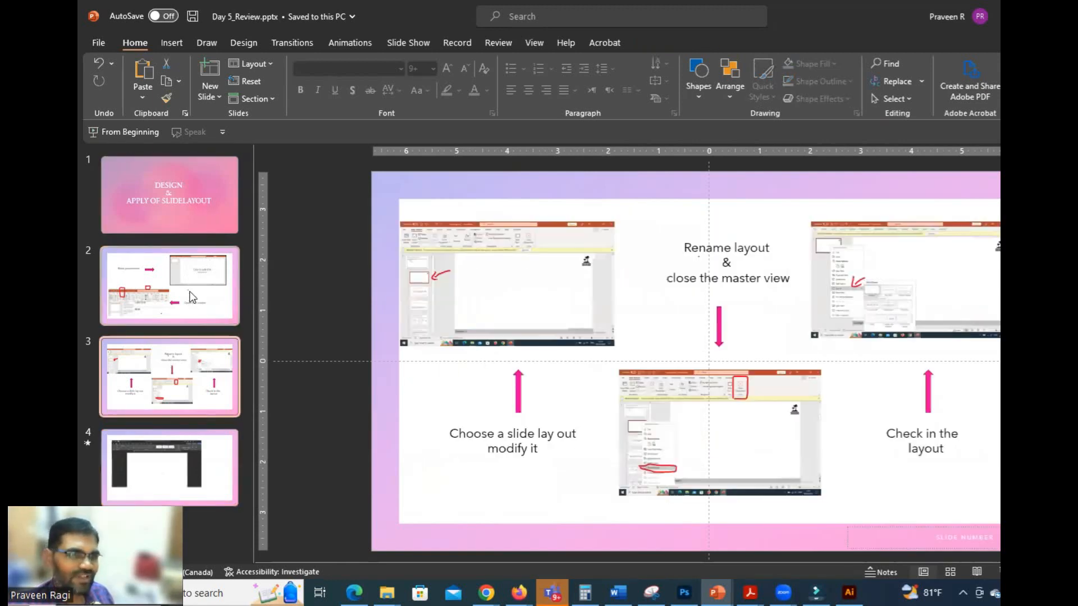
{"action": "key", "text": "Home"}
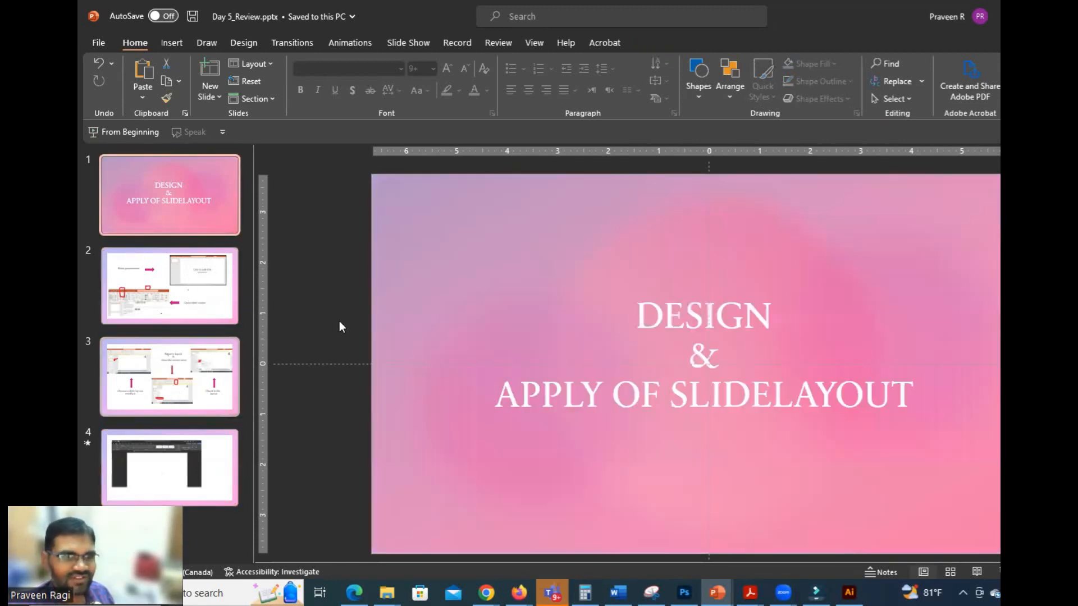
{"action": "key", "text": "Down"}
{"action": "key", "text": "Down"}
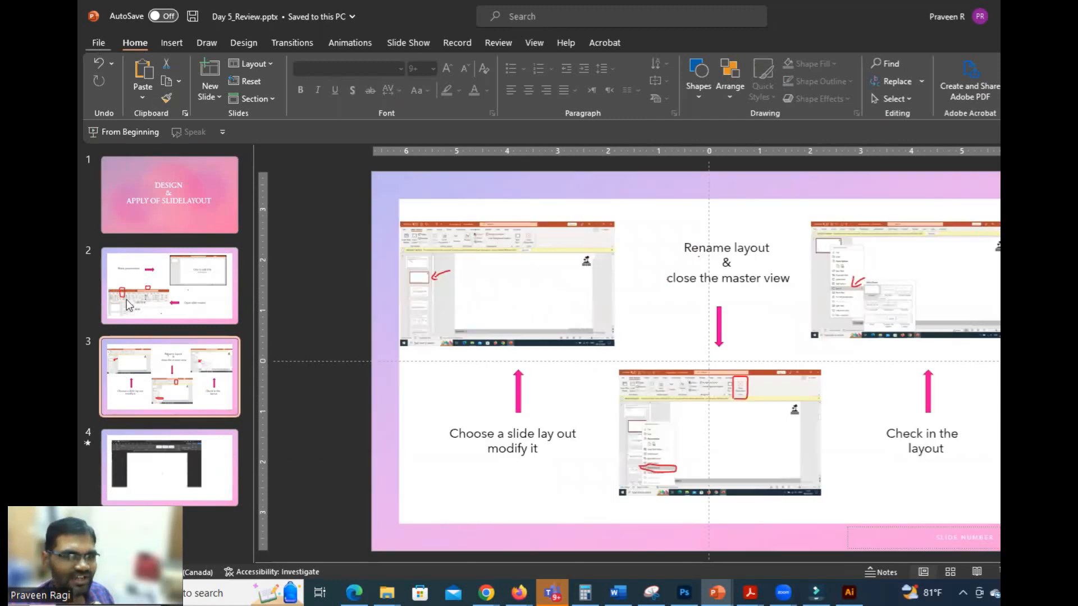
Look over the presentation's export formats, including Create a Video, and go back to the recording on slide 4
{"action": "key", "text": "alt+f"}
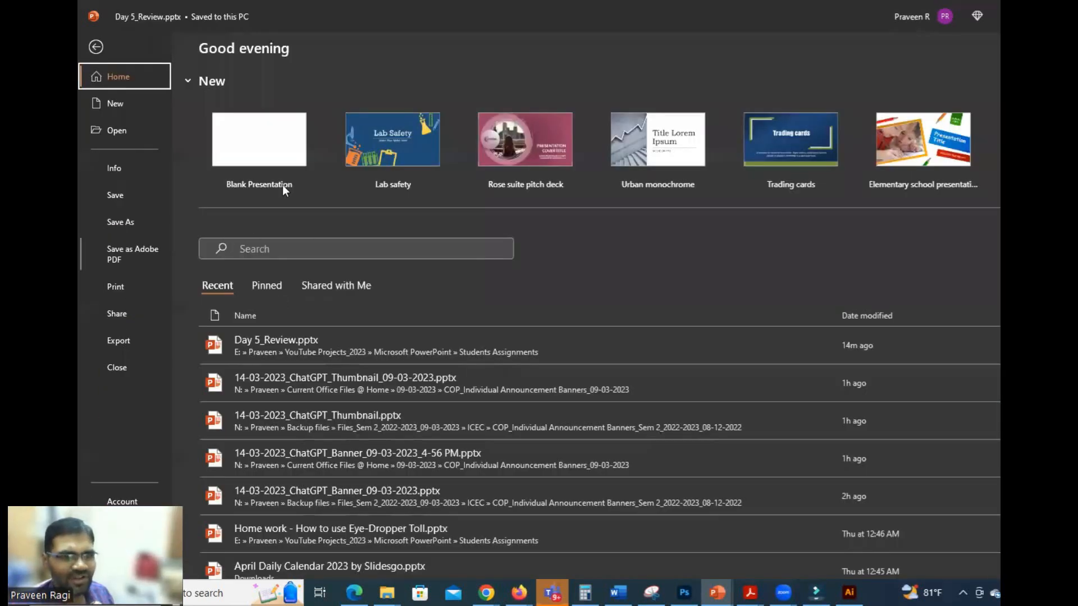
{"action": "key", "text": "e"}
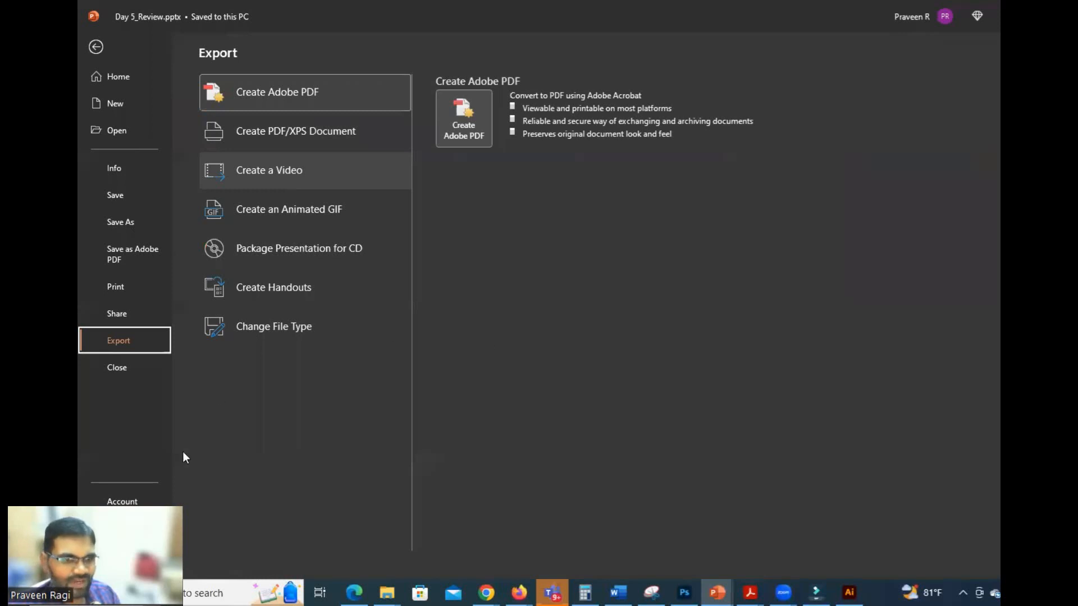
{"action": "key", "text": "Escape"}
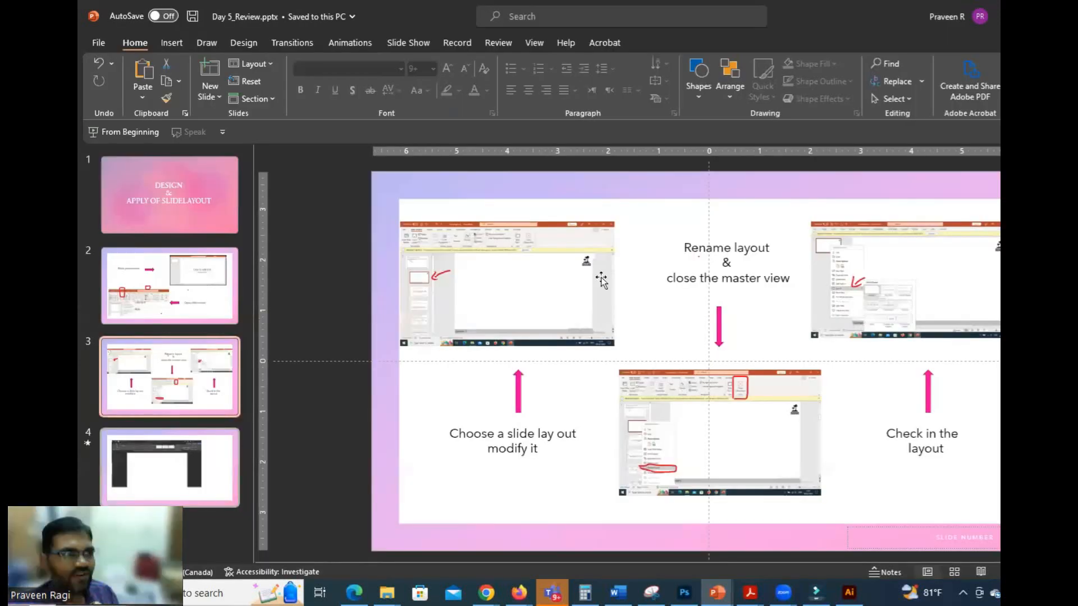
{"action": "key", "text": "Page_Down"}
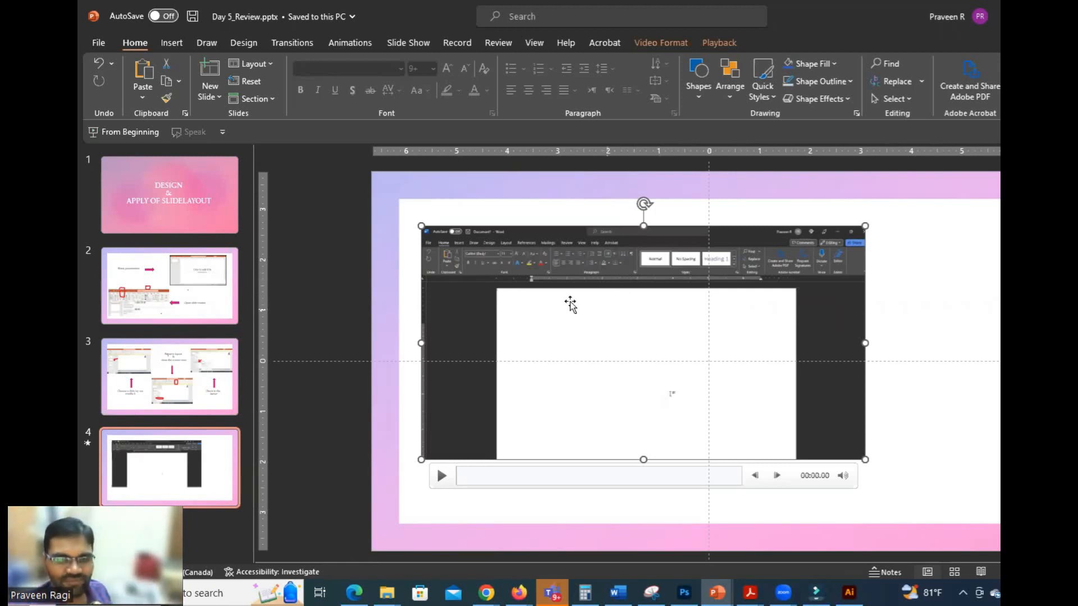
Save the screen recording on slide 4 as the MP4 media file "Screen recordind tutorial" in the Desktop's PowerPoint Training folder
{"action": "left_click", "coordinate": [562, 317]}
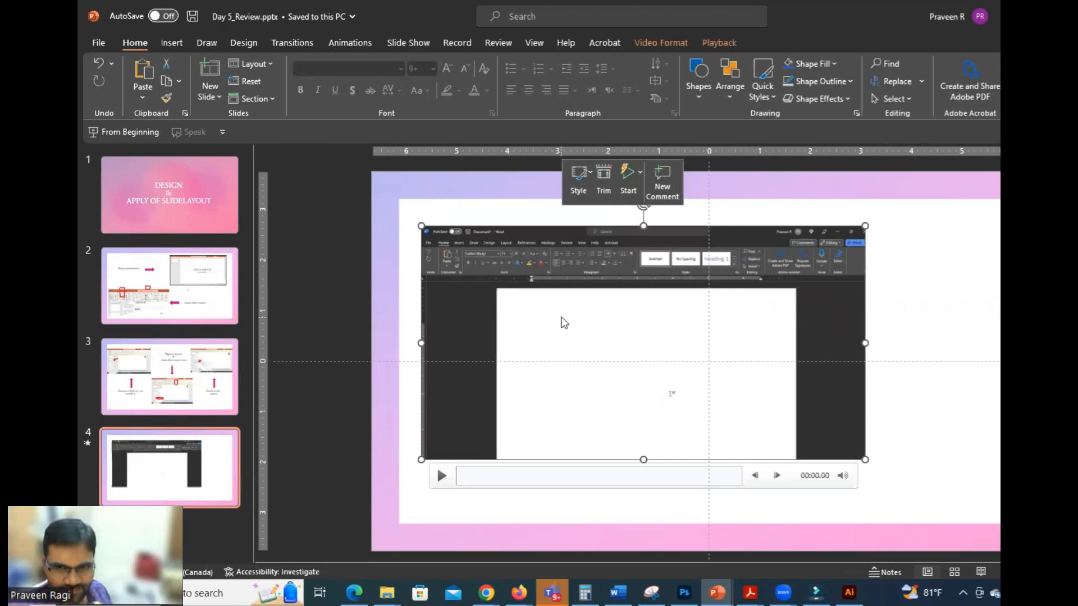
{"action": "right_click", "coordinate": [561, 316]}
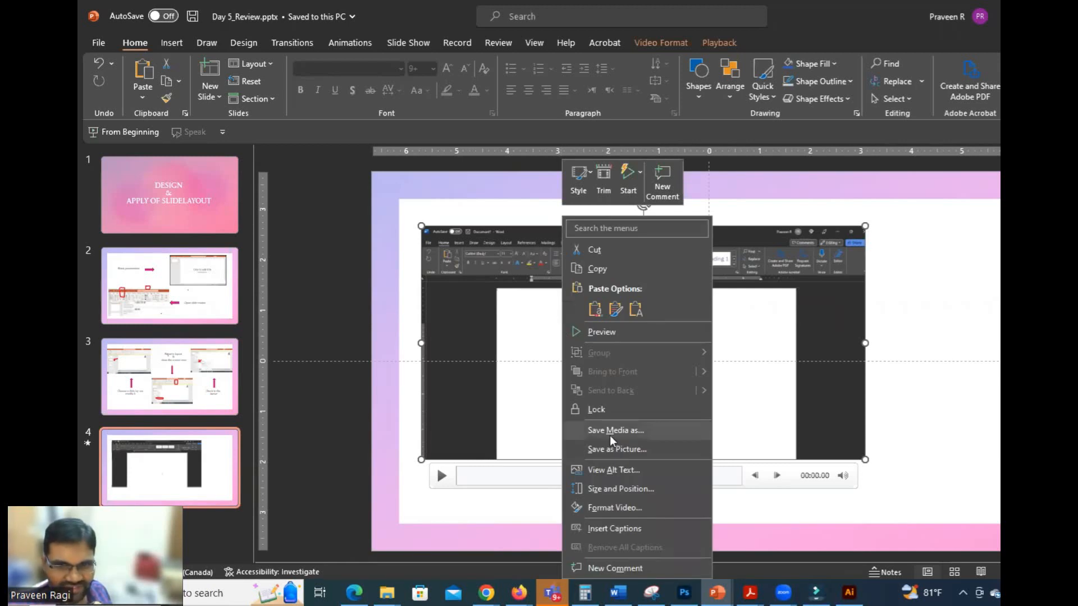
{"action": "left_click", "coordinate": [609, 436]}
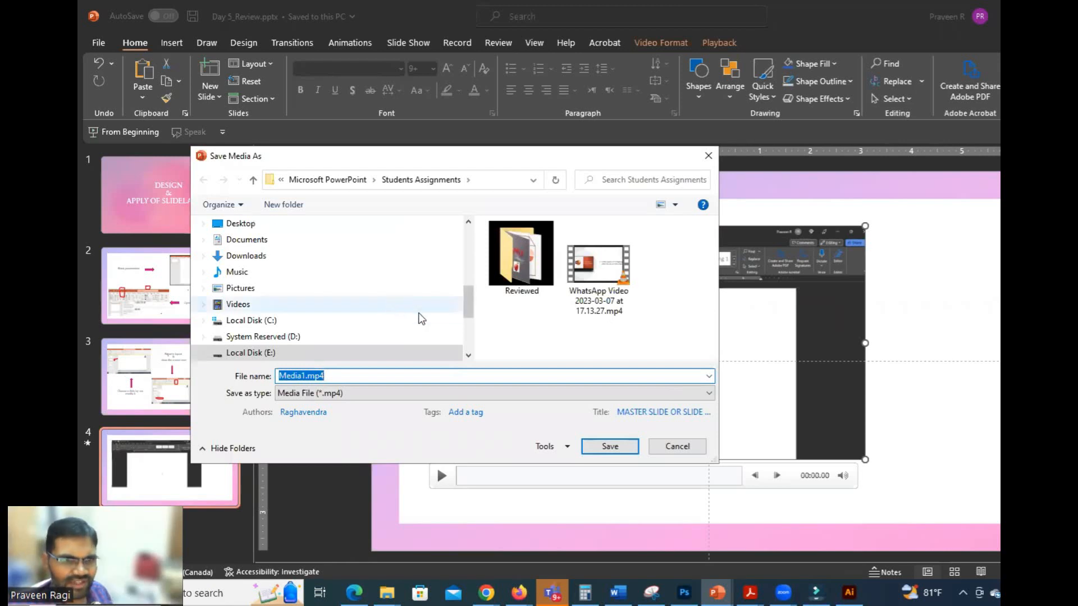
{"action": "scroll", "coordinate": [421, 308], "scroll_direction": "up", "scroll_amount": 5}
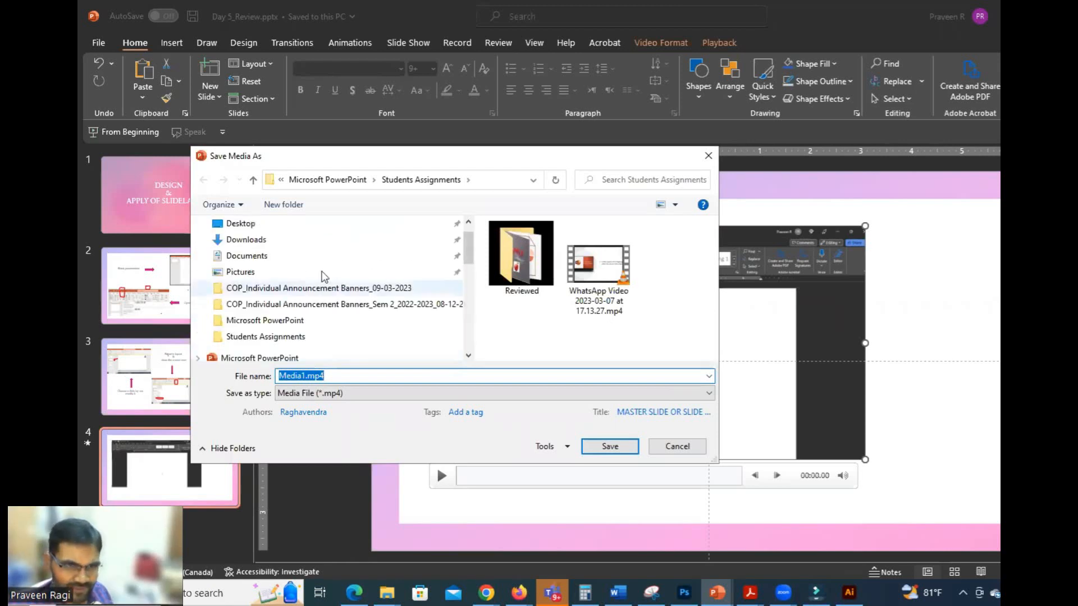
{"action": "scroll", "coordinate": [325, 276], "scroll_direction": "up", "scroll_amount": 1}
{"action": "left_click", "coordinate": [241, 250]}
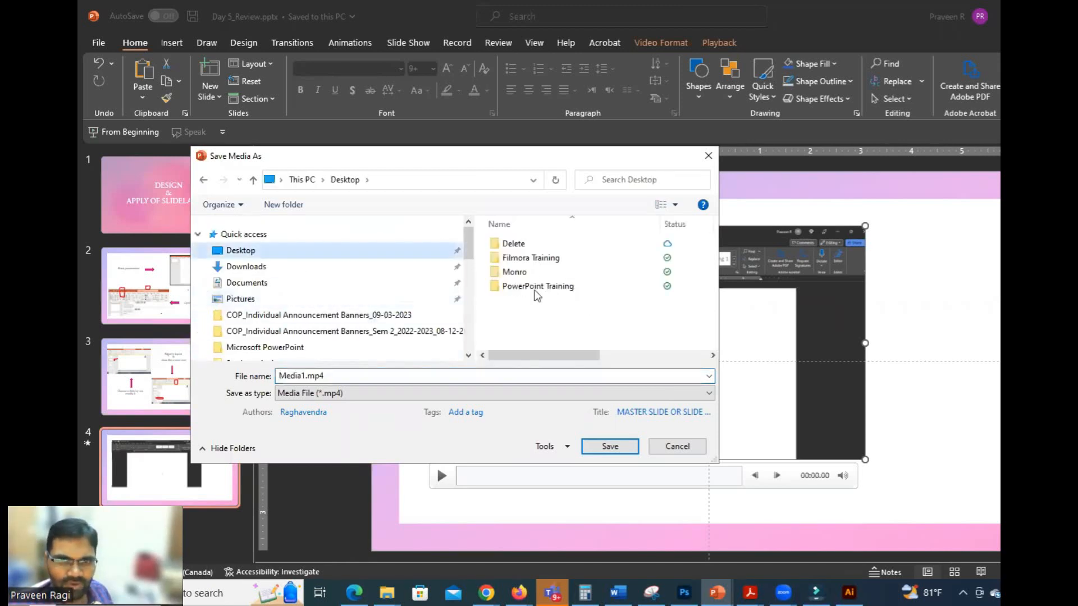
{"action": "double_click", "coordinate": [537, 286]}
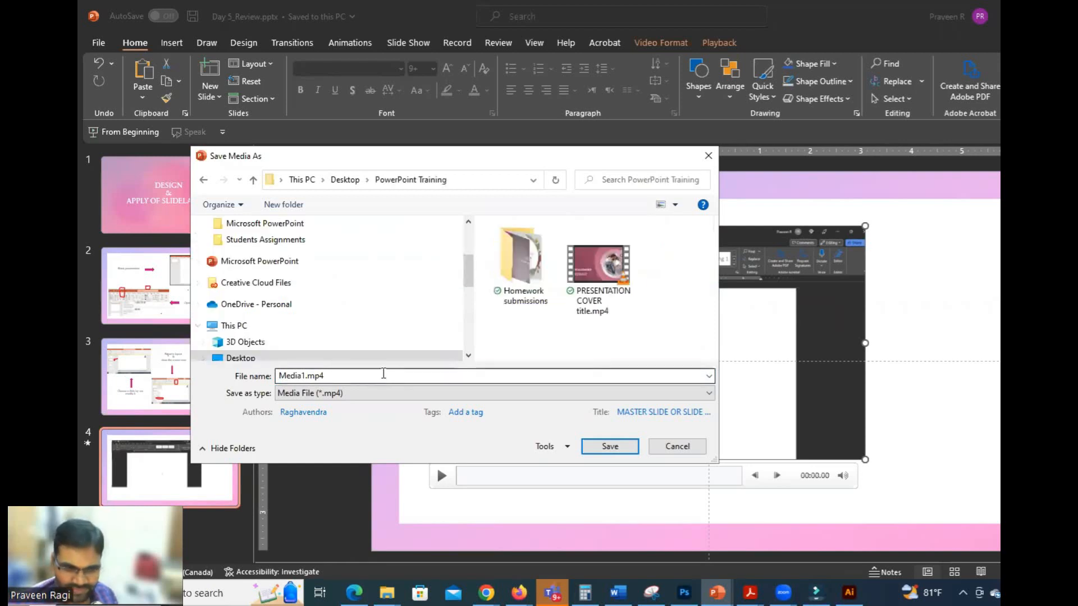
{"action": "type", "text": "Scr"}
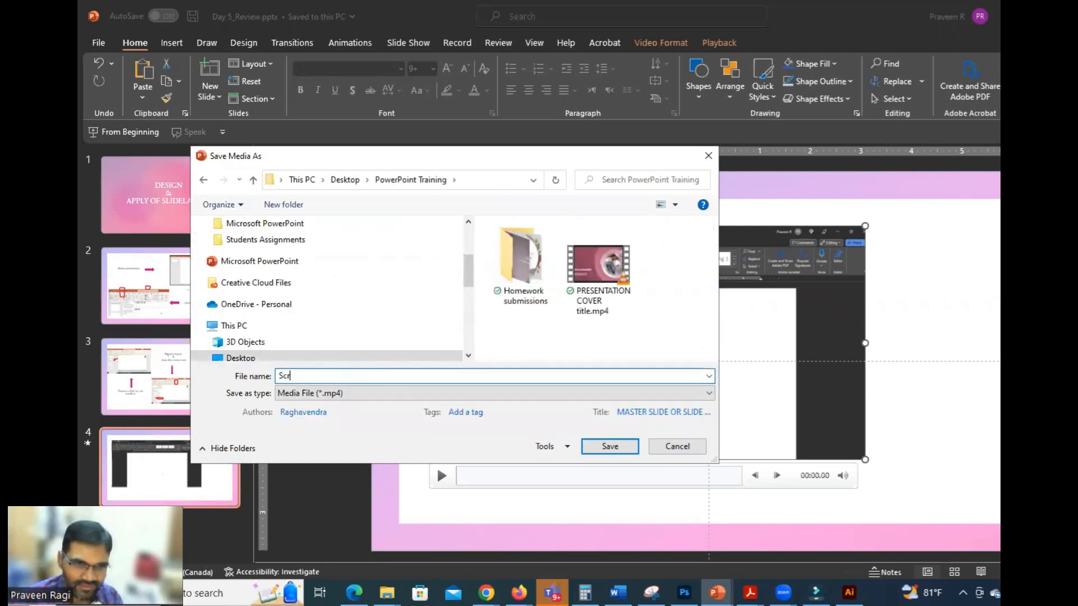
{"action": "type", "text": "een recordin"}
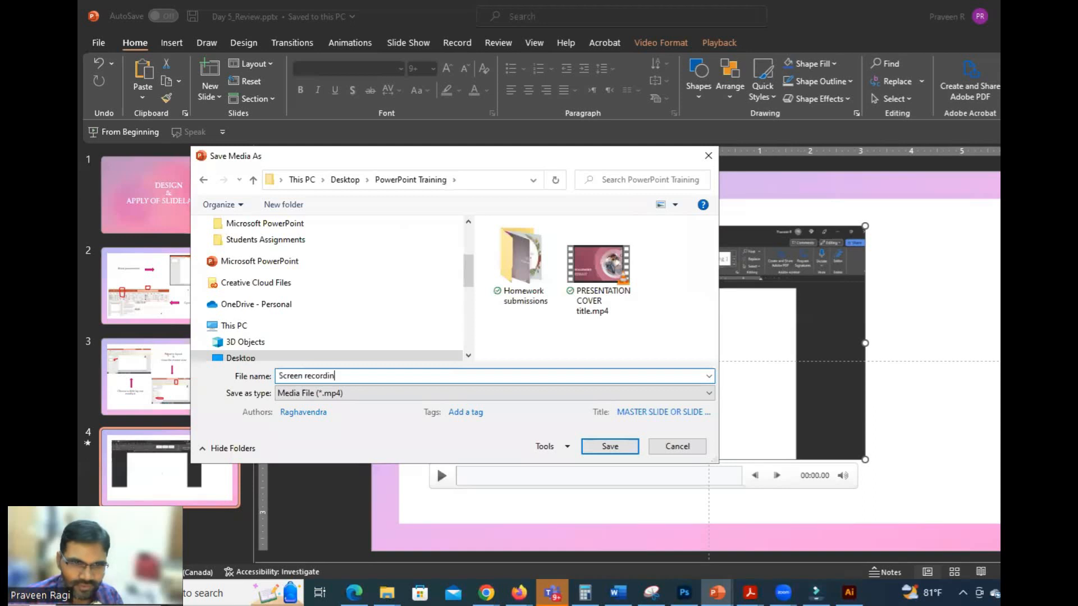
{"action": "type", "text": "d tutorial"}
{"action": "left_click", "coordinate": [610, 446]}
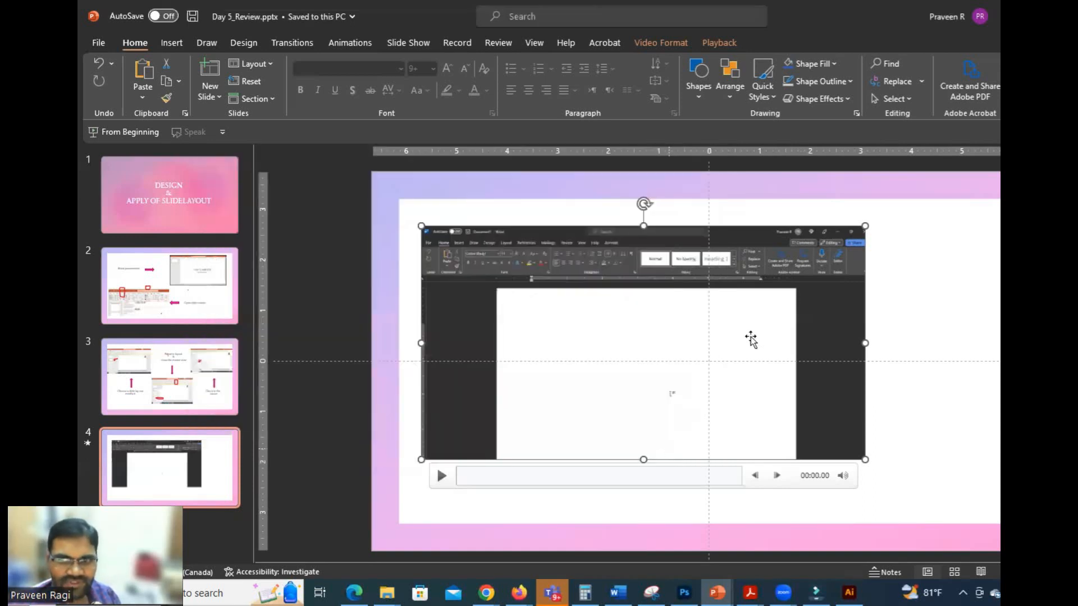
{"action": "left_click", "coordinate": [912, 339]}
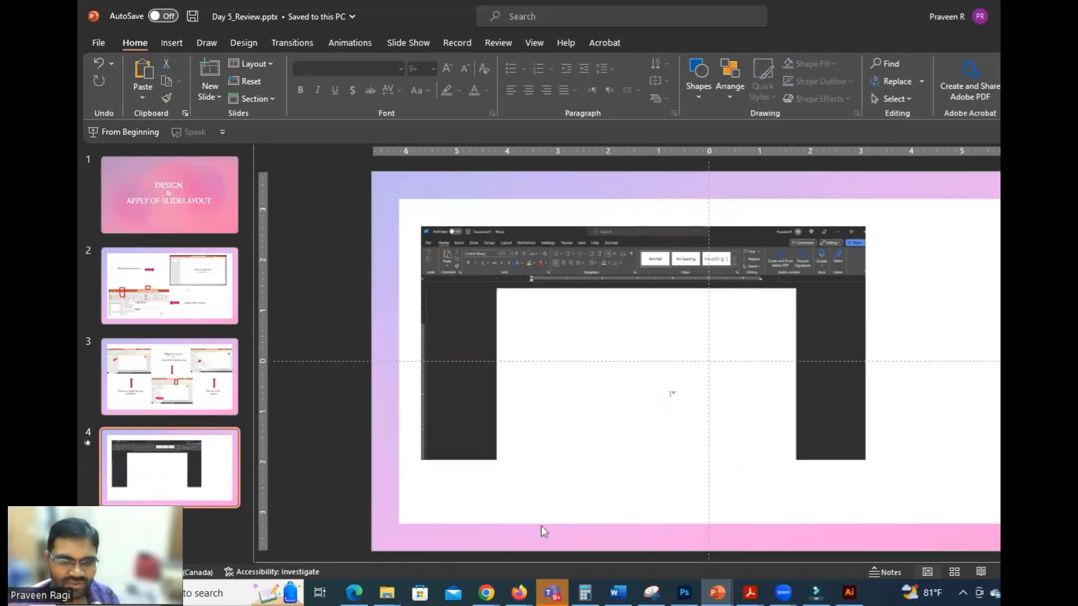
Switch to File Explorer and locate Screen recordind tutorial.mp4 in the Desktop's PowerPoint Training folder
{"action": "left_click", "coordinate": [387, 593]}
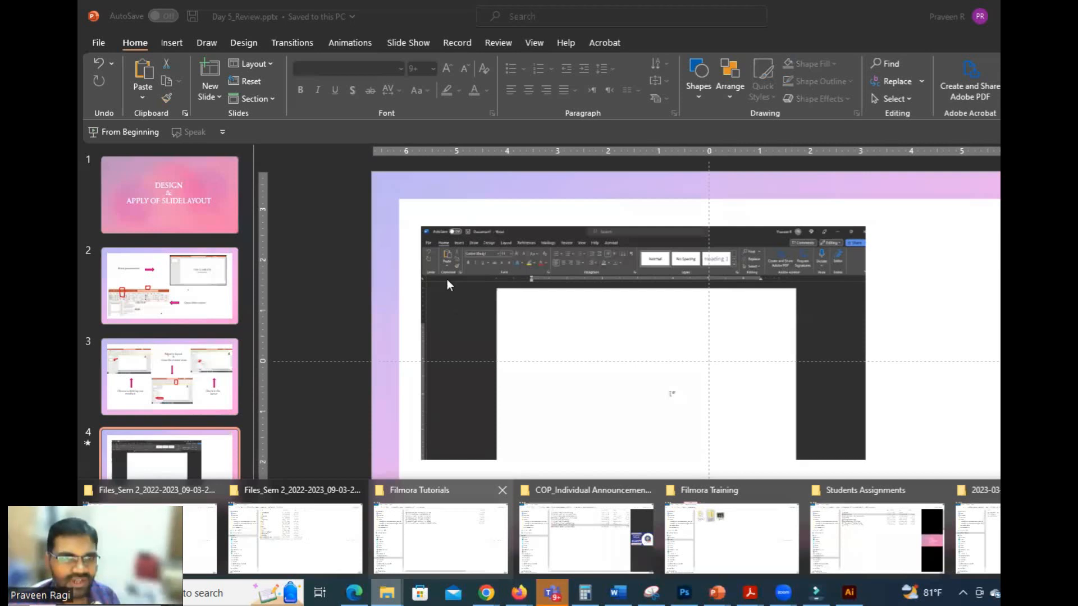
{"action": "left_click", "coordinate": [441, 536]}
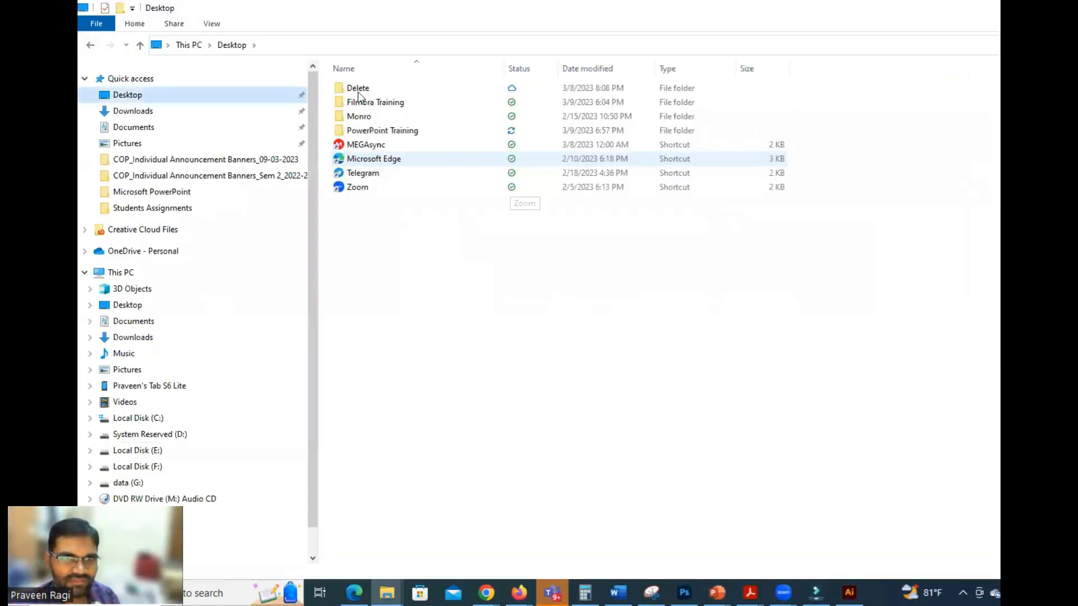
{"action": "left_click", "coordinate": [358, 93]}
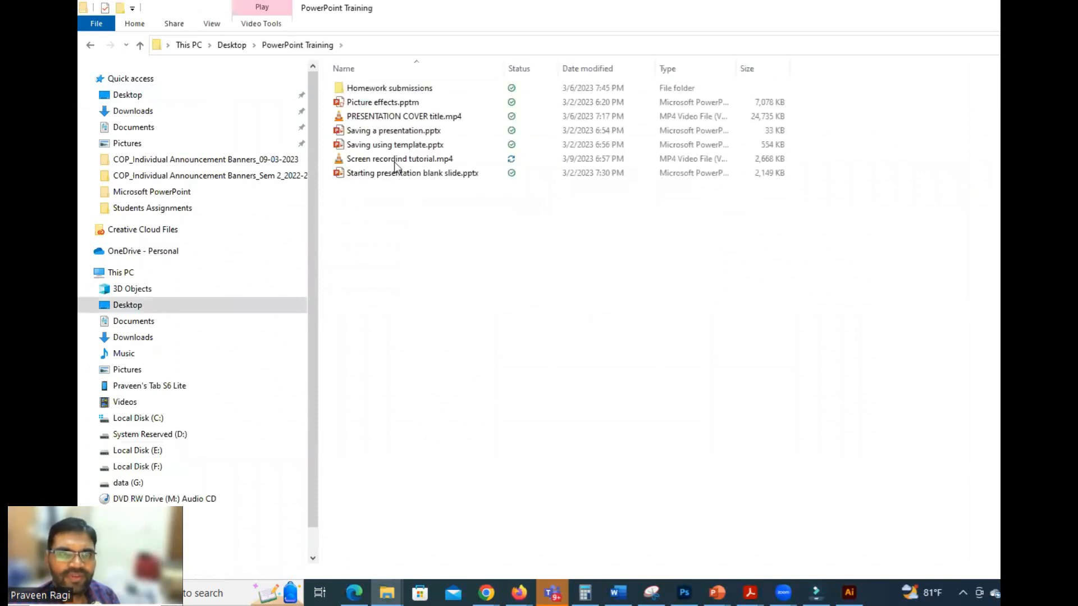
{"action": "left_click", "coordinate": [397, 161]}
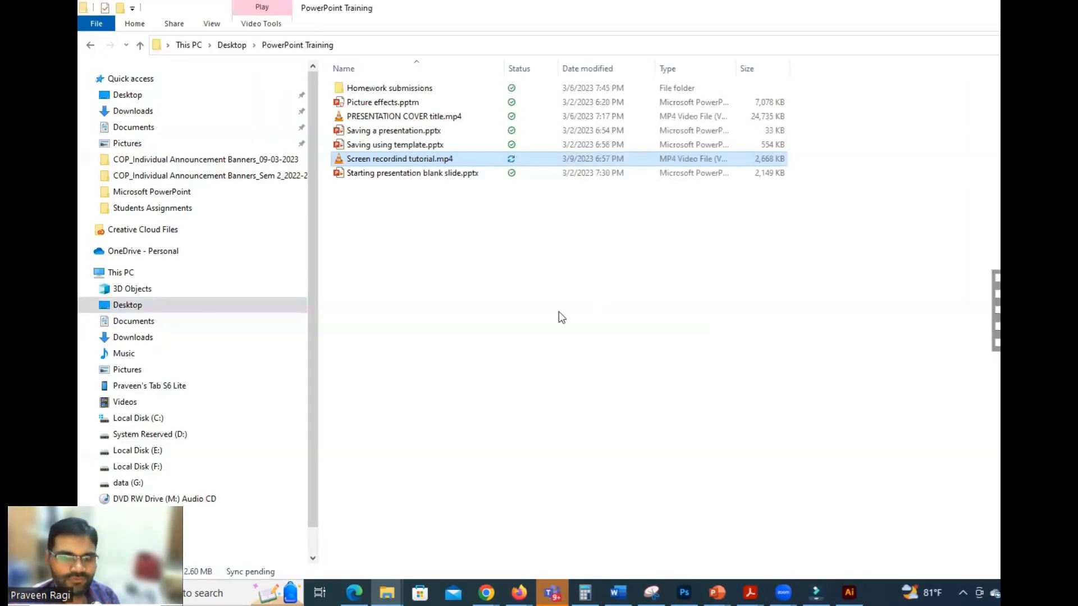
{"action": "left_click", "coordinate": [777, 534]}
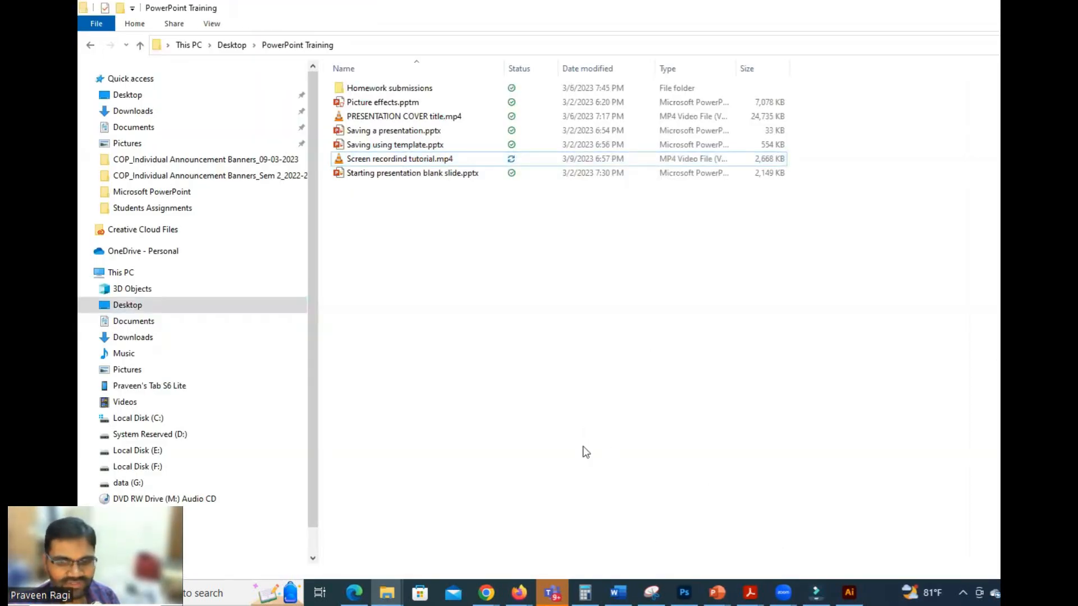
Return to Day 5_Review.pptx and review the Save Media as option for the recording on slide 4, closing it without saving
{"action": "left_click", "coordinate": [783, 592]}
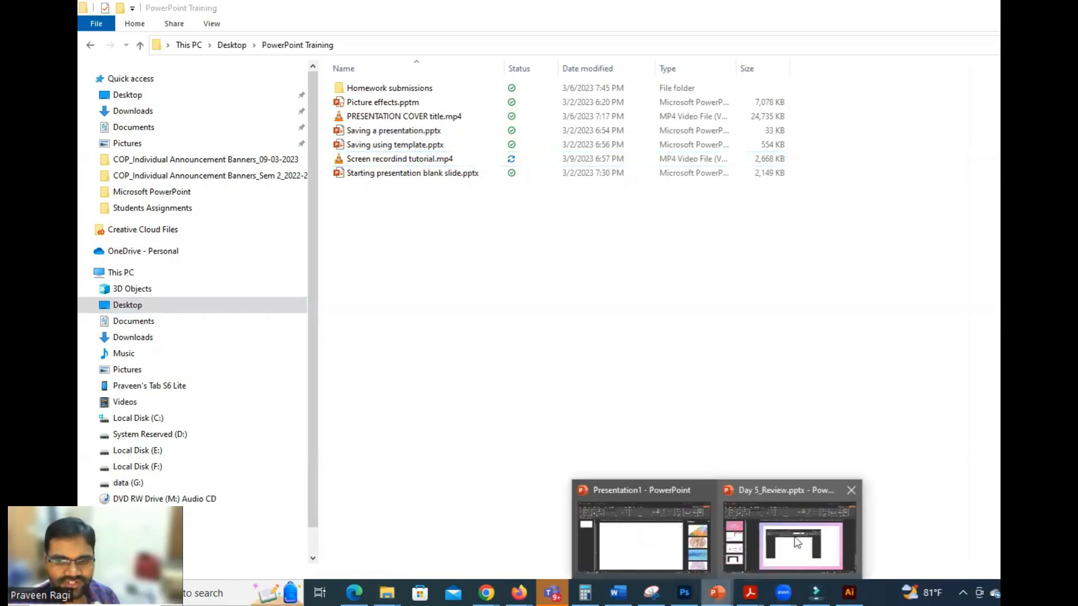
{"action": "left_click", "coordinate": [807, 530]}
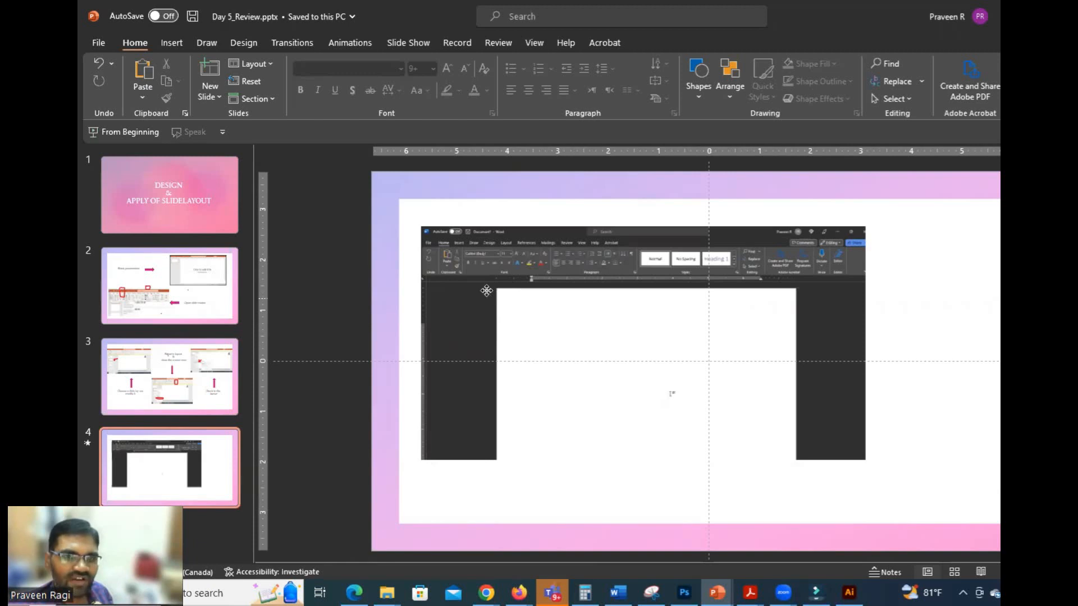
{"action": "left_click", "coordinate": [504, 309]}
{"action": "right_click", "coordinate": [529, 440]}
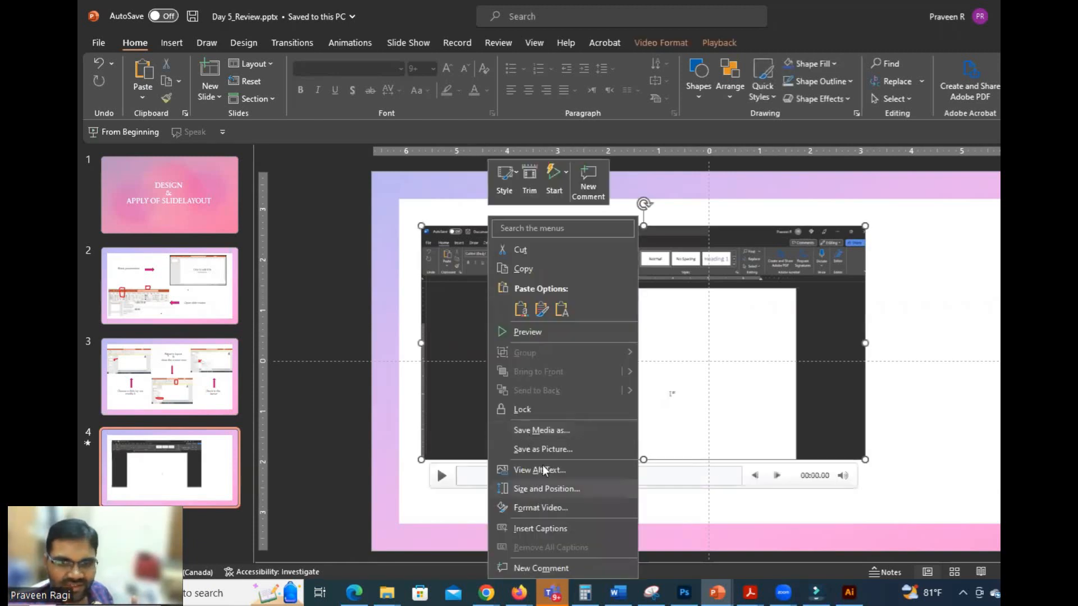
{"action": "left_click", "coordinate": [544, 432]}
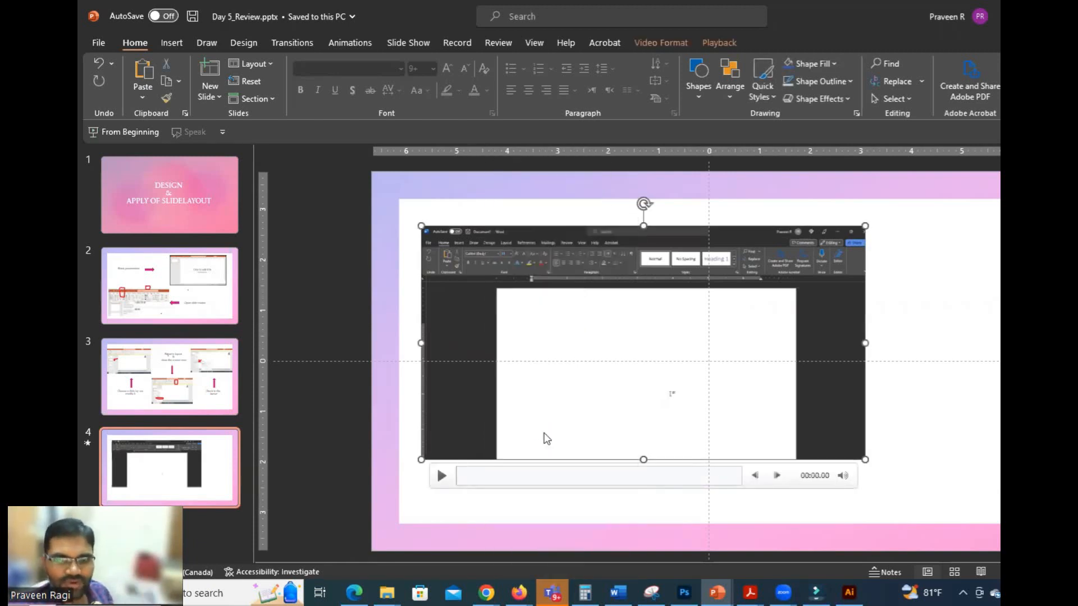
{"action": "left_click", "coordinate": [651, 444]}
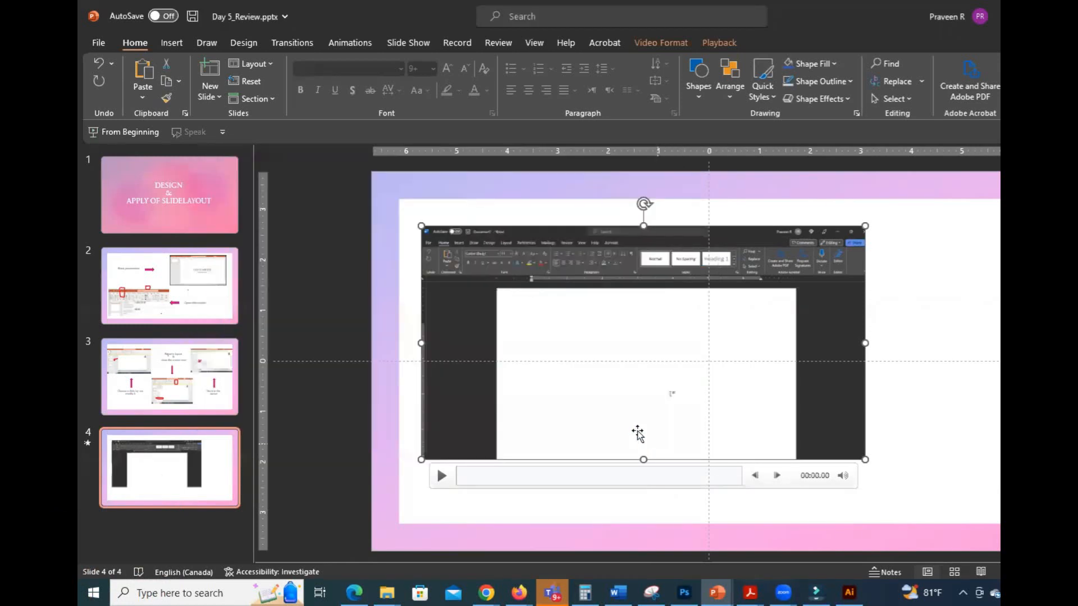